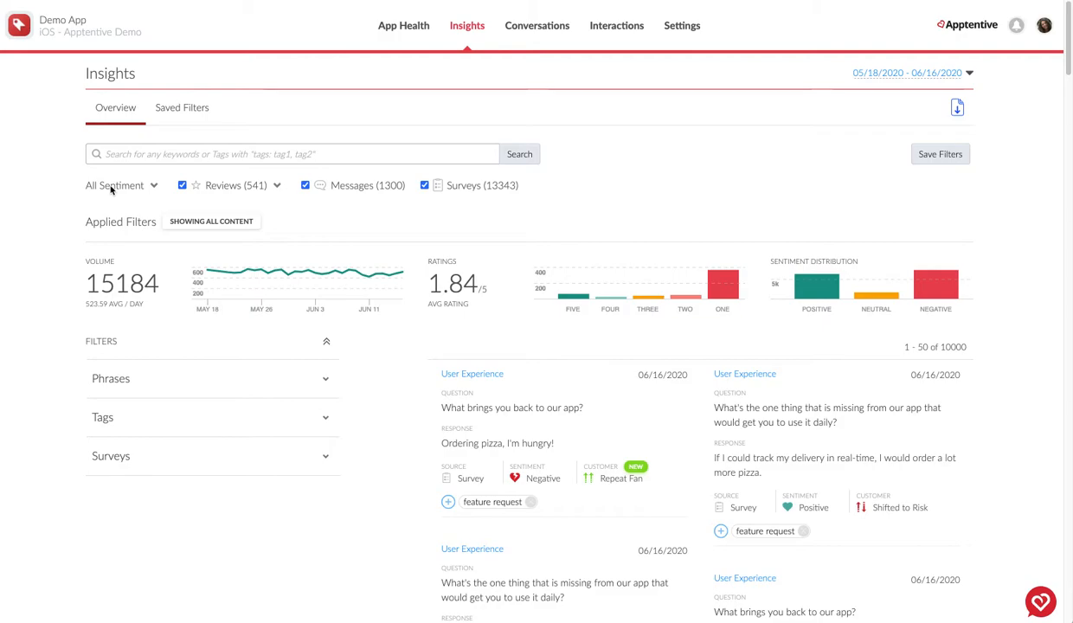
- Limit the feedback to reviews by excluding messages and surveys, and show only reviews rated 5 star
click(278, 188)
click(305, 185)
click(428, 185)
click(279, 186)
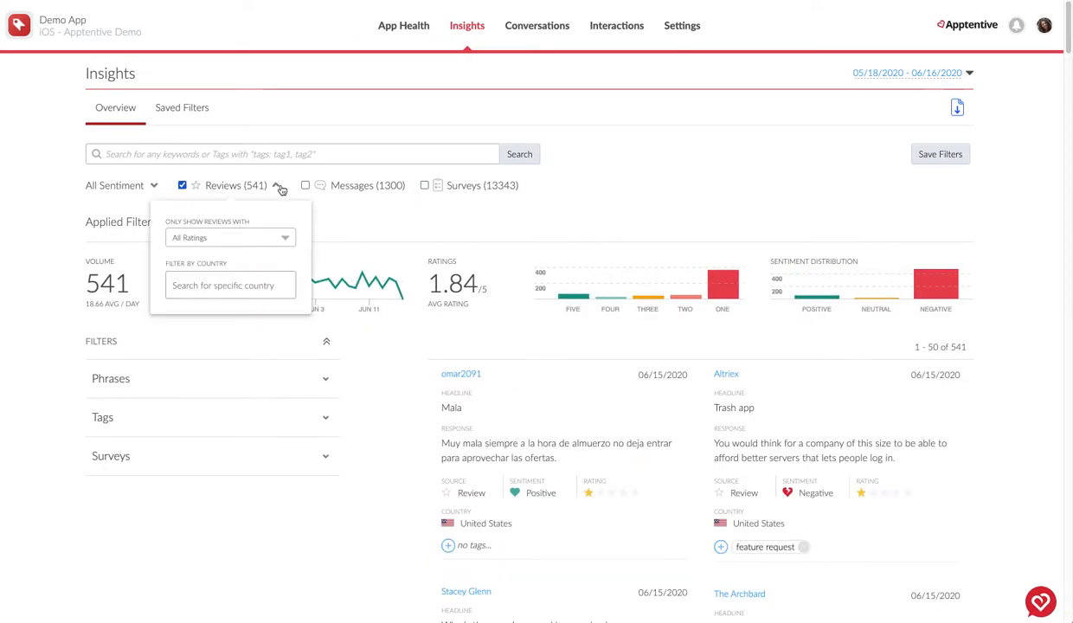
click(220, 239)
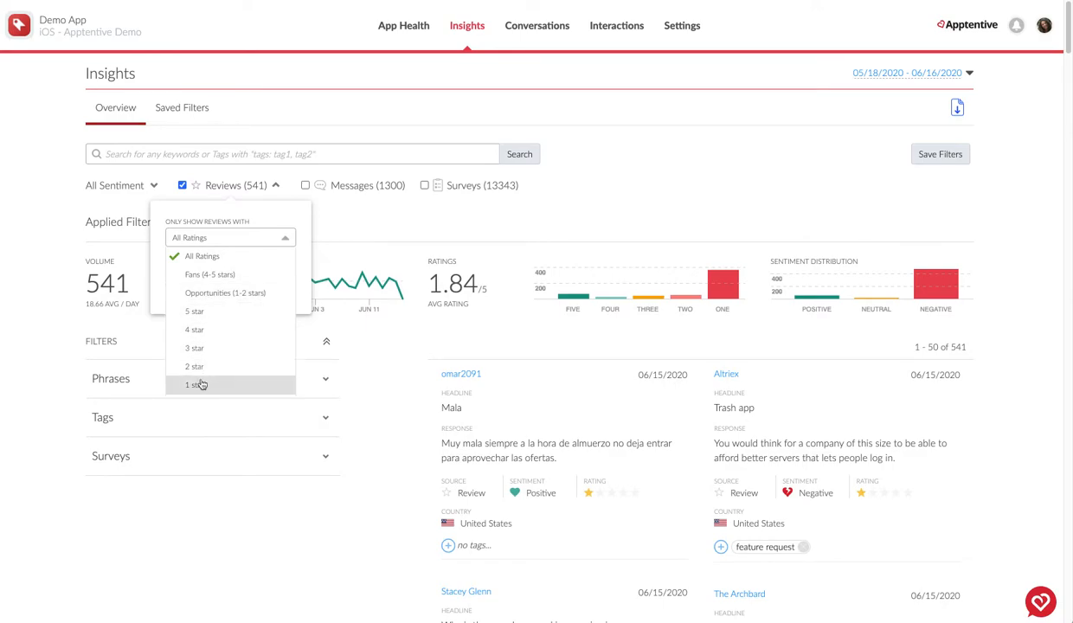
click(221, 313)
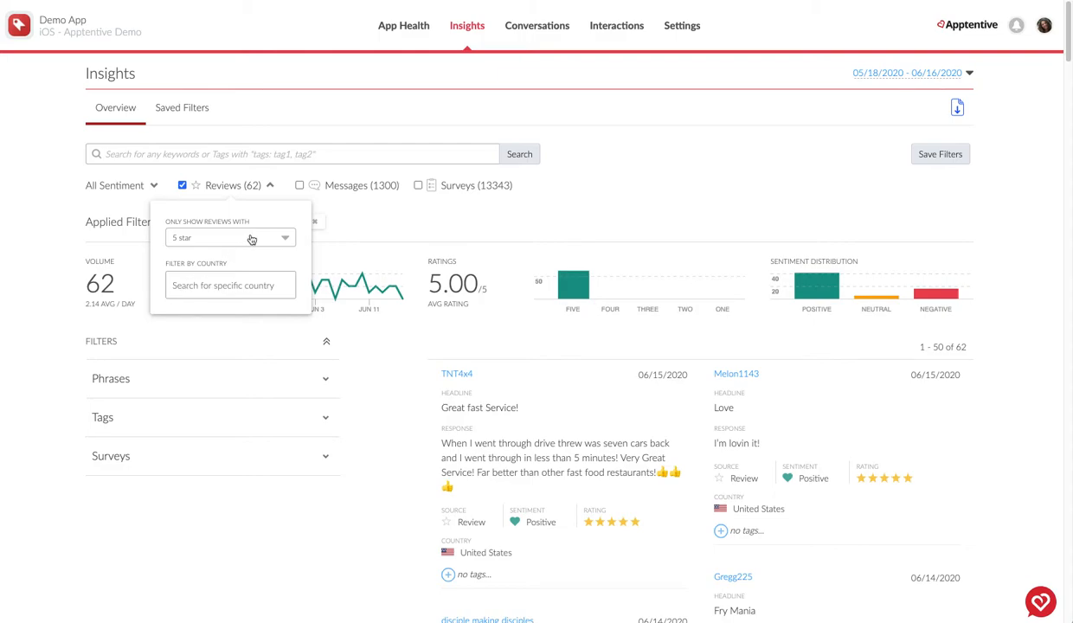
click(361, 218)
- Include messages and surveys alongside the 5 star reviews, and exclude both again
click(299, 185)
click(422, 186)
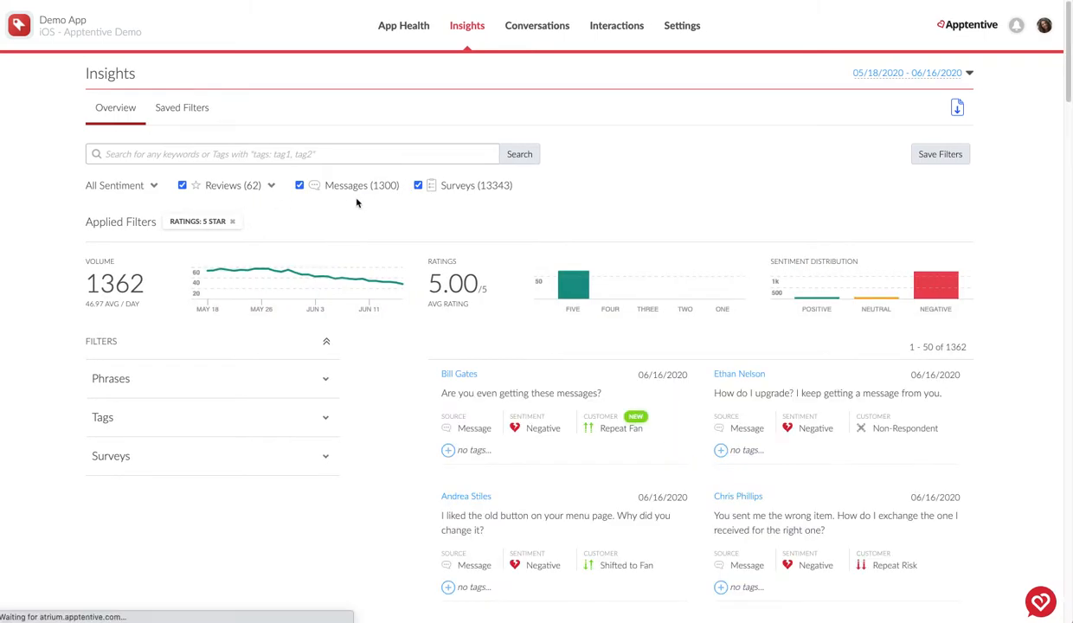
click(423, 186)
click(302, 185)
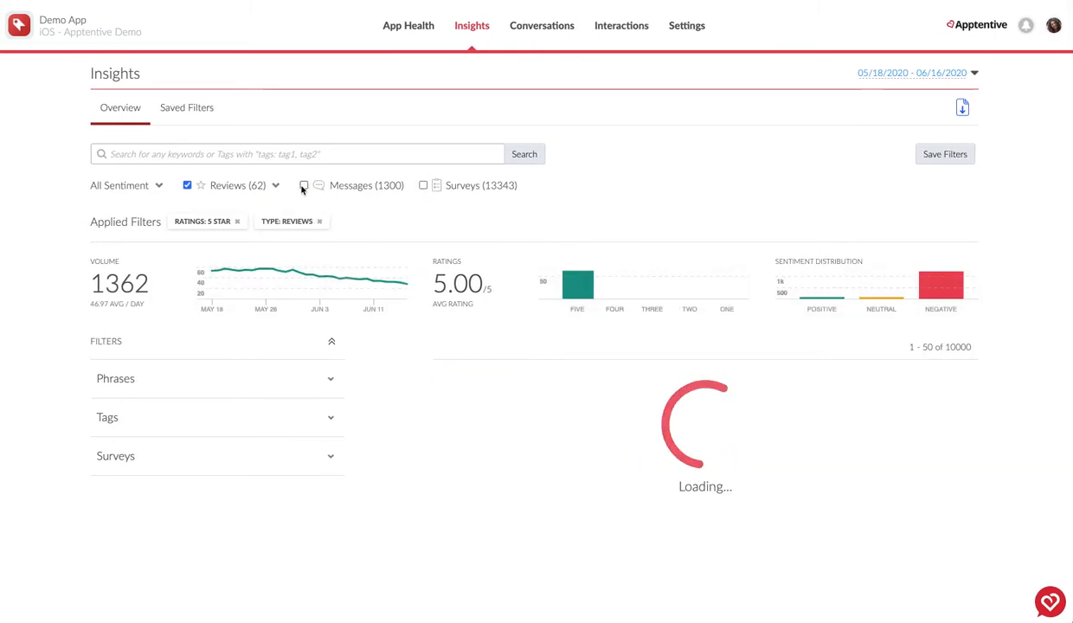
- Narrow the 5 star reviews to those with Negative sentiment
click(153, 186)
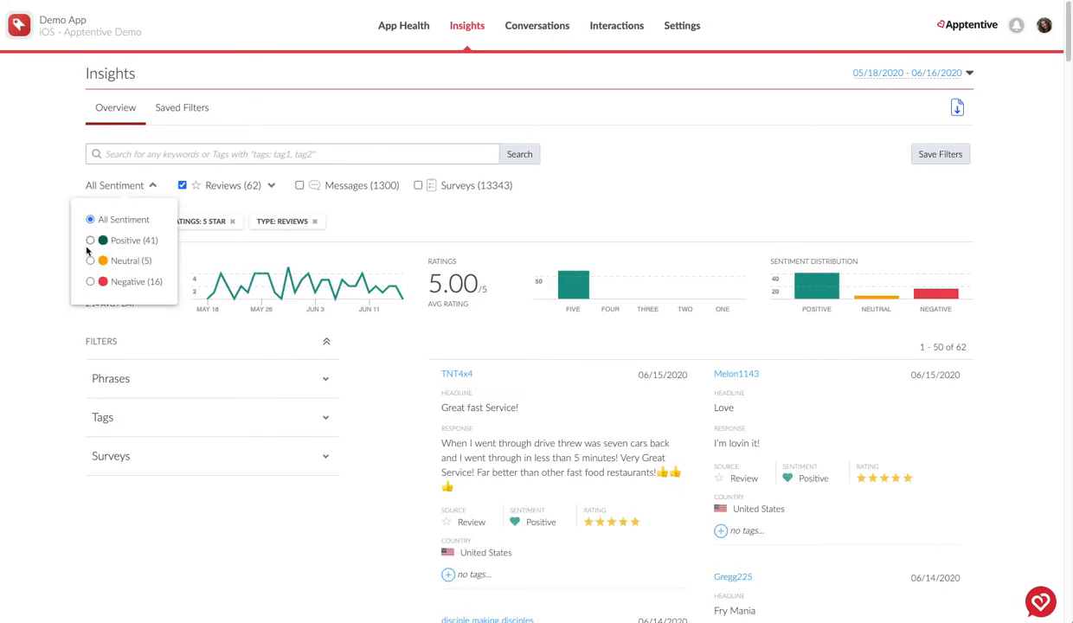
click(90, 283)
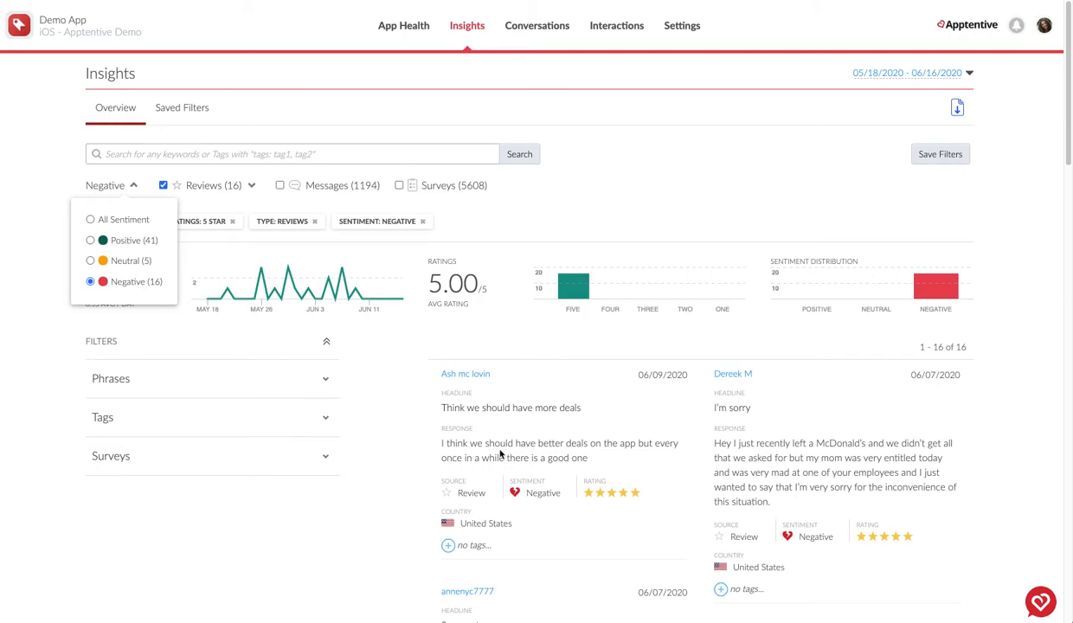
click(797, 176)
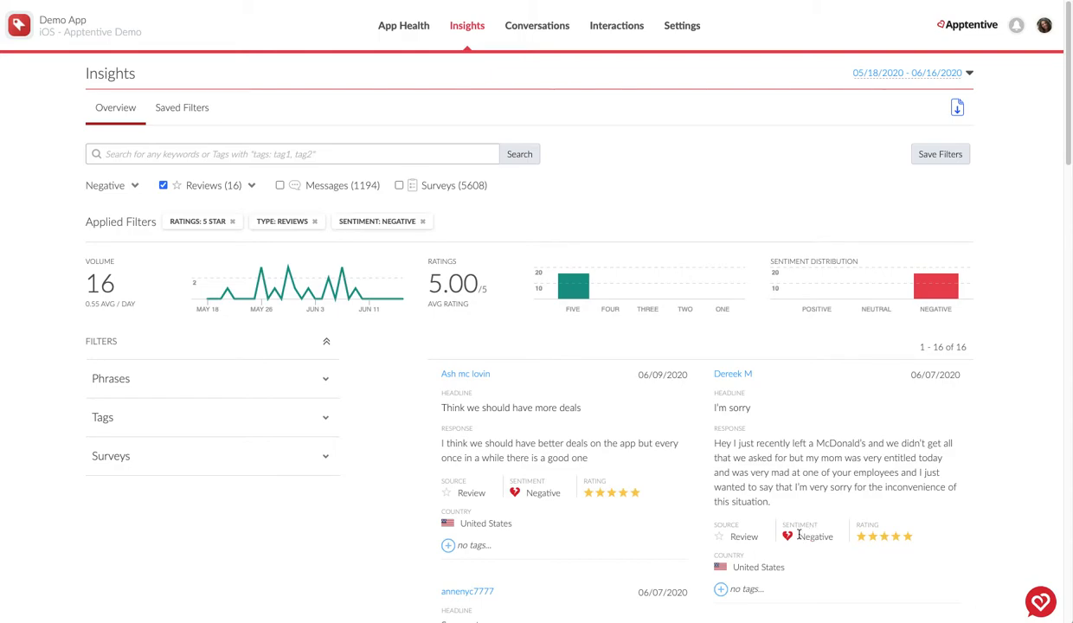
- Remove the Negative sentiment and 5 star rating filters, and include surveys alongside the reviews
click(423, 222)
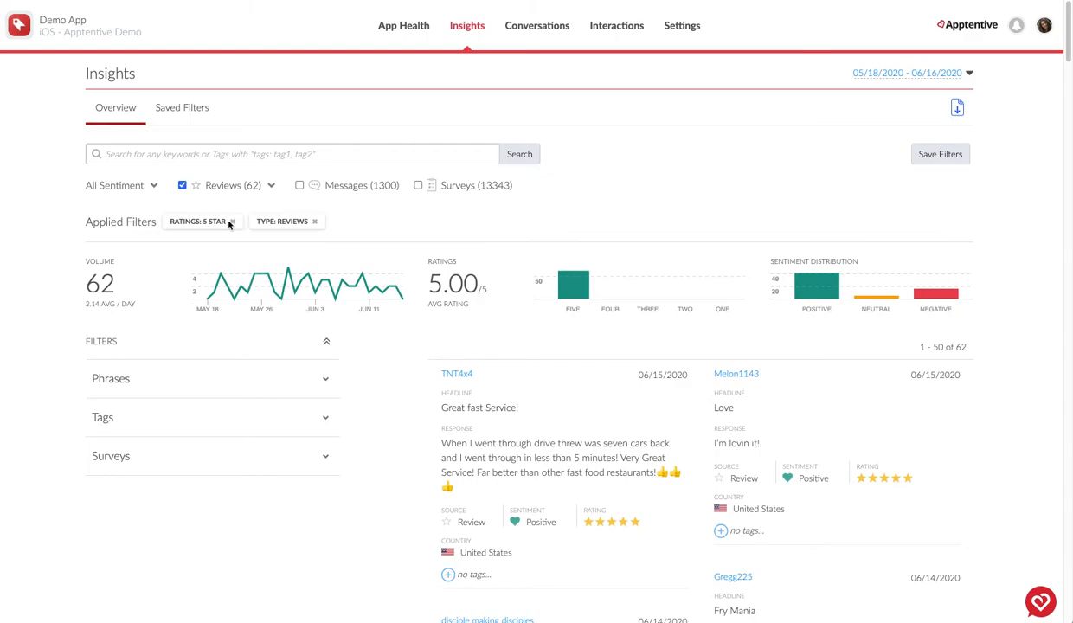
click(231, 221)
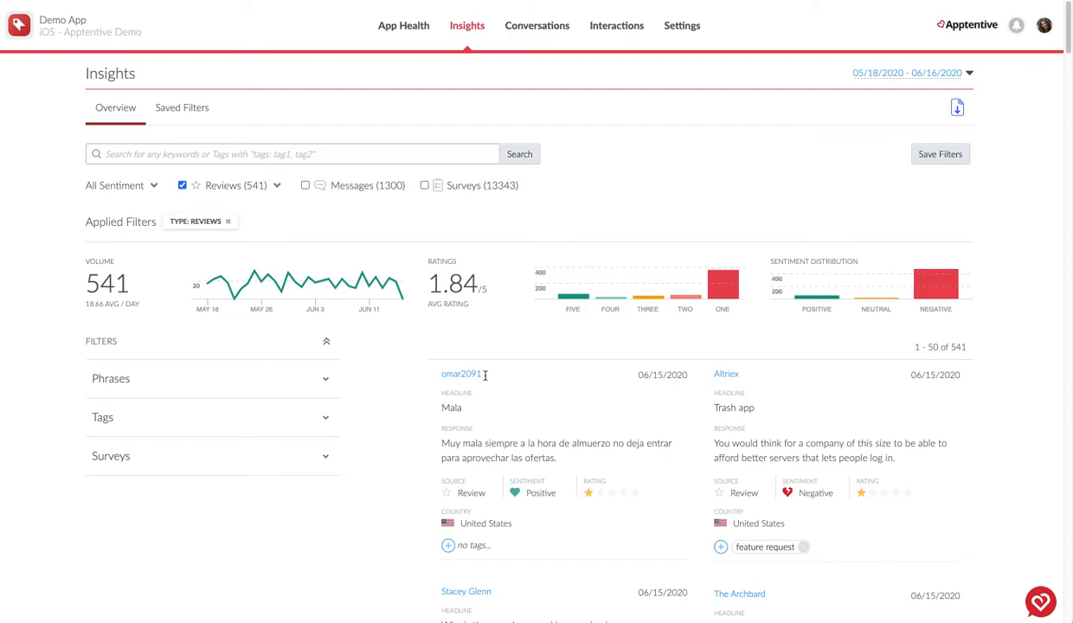
click(424, 185)
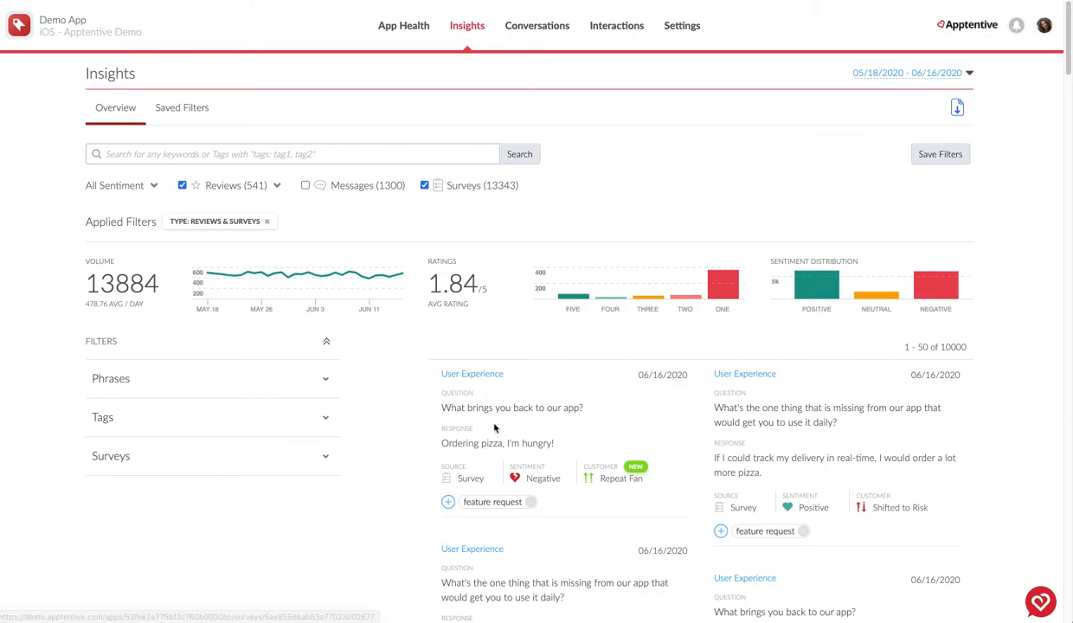
- Highlight the first survey response's question, and compare surveys with reviews by excluding surveys and including them again
drag(441, 409, 578, 402)
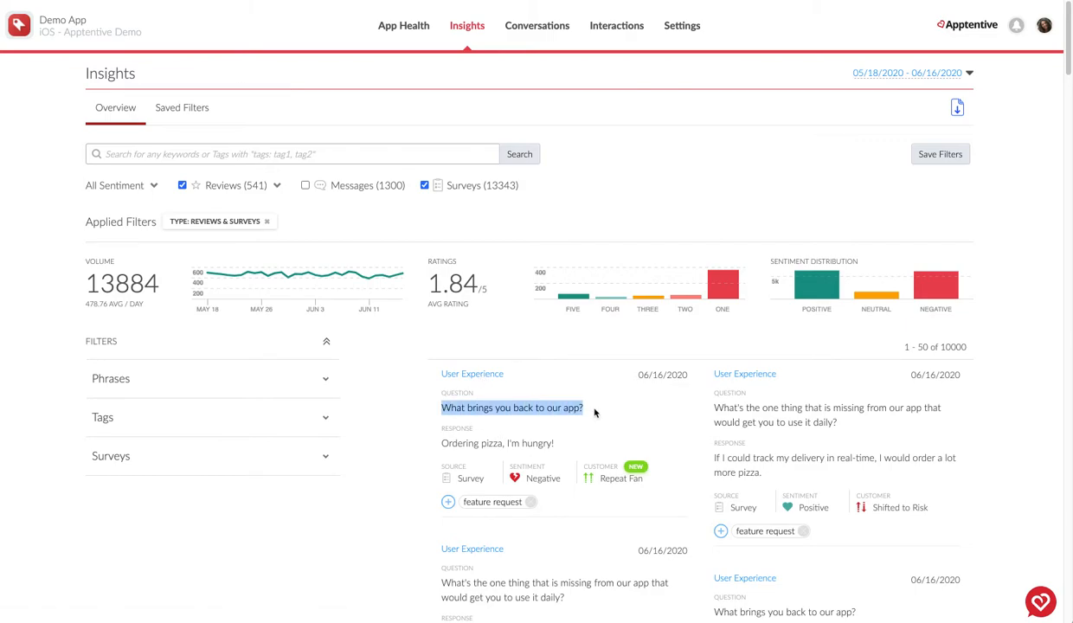
click(449, 433)
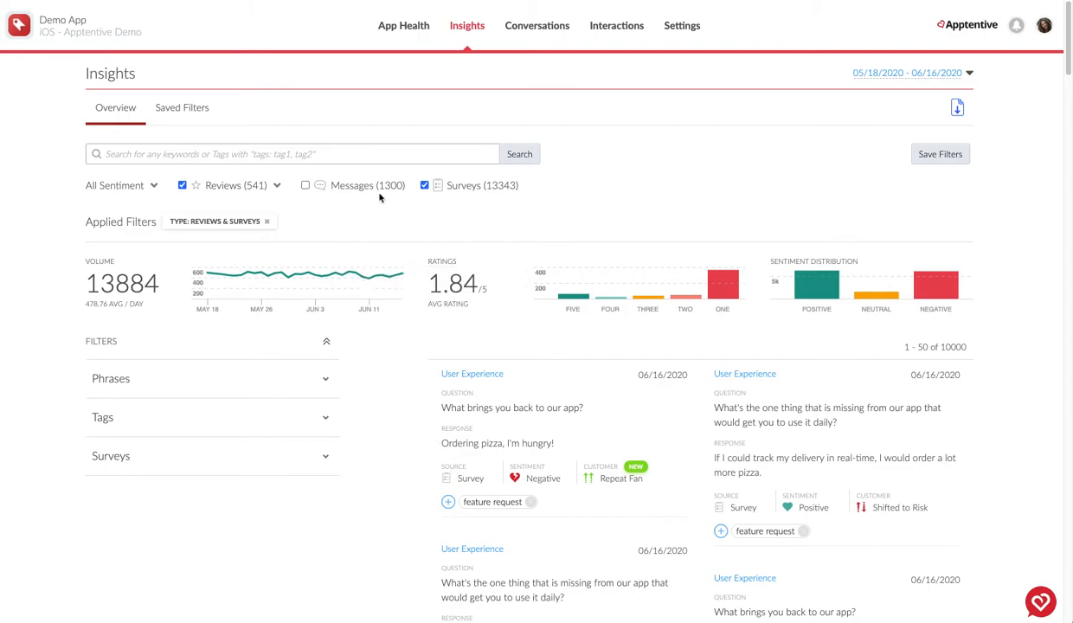
click(425, 186)
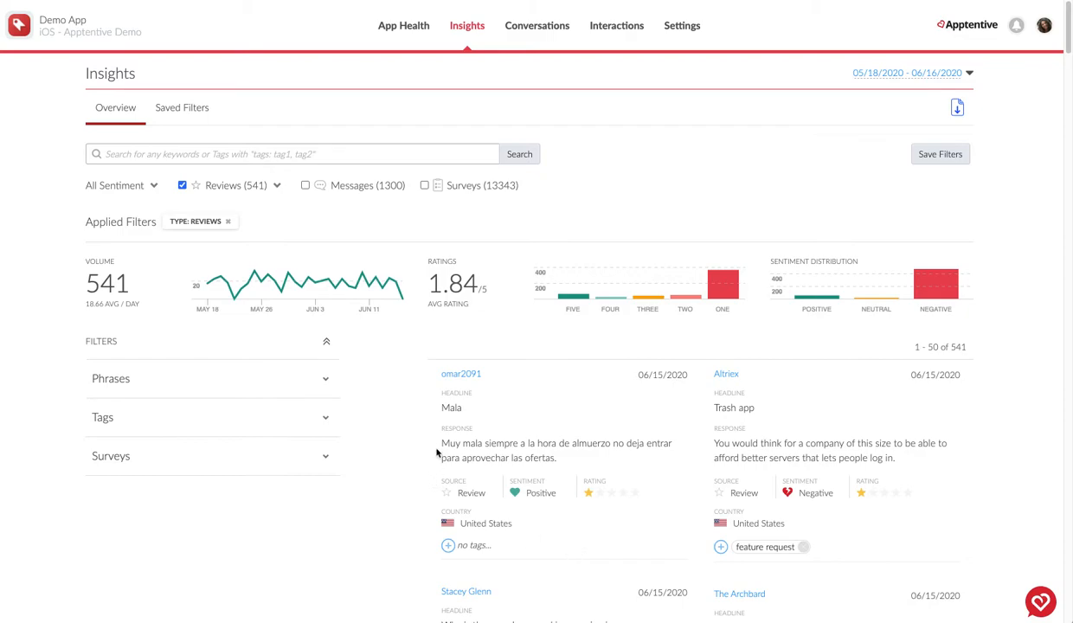
click(425, 186)
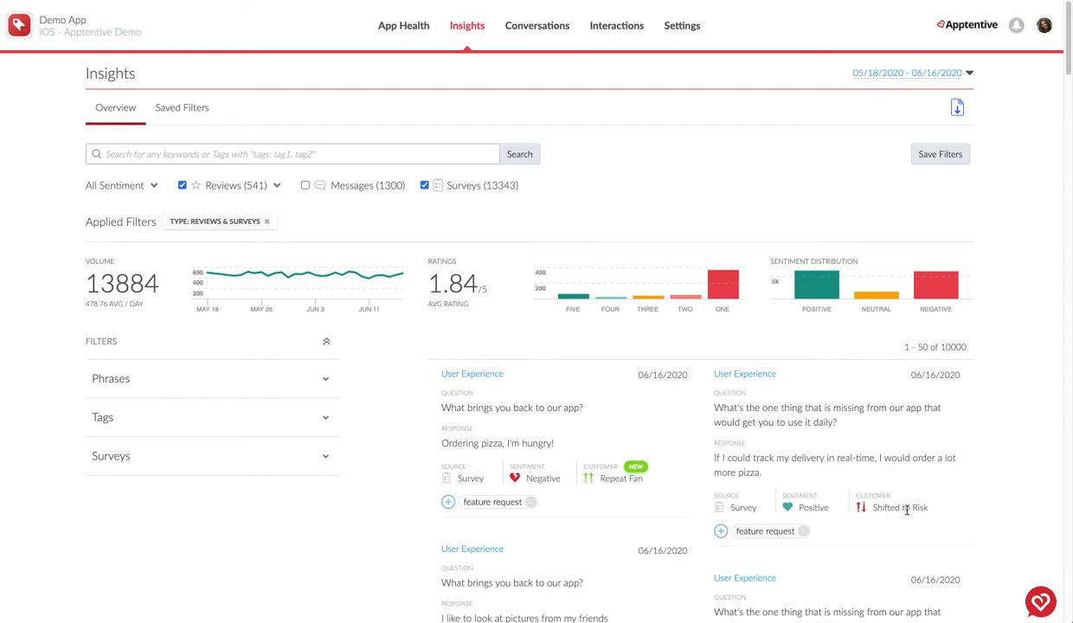
- Examine the customer status on the survey responses, including the Non-Respondent entry
scroll(901, 522, down, 2)
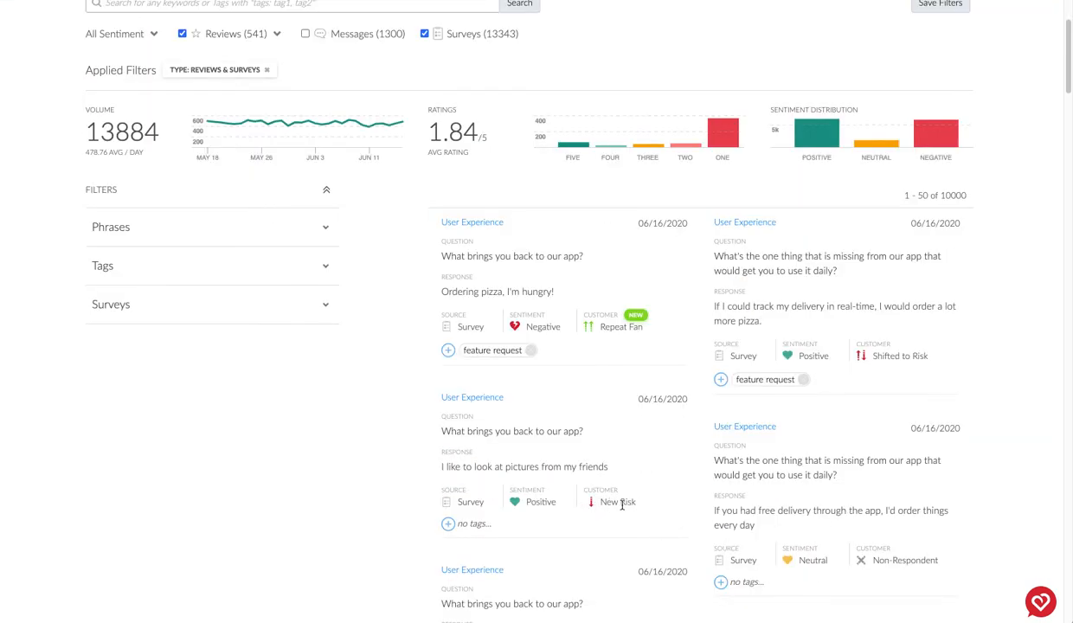
drag(872, 561, 935, 559)
click(935, 561)
scroll(932, 565, down, 2)
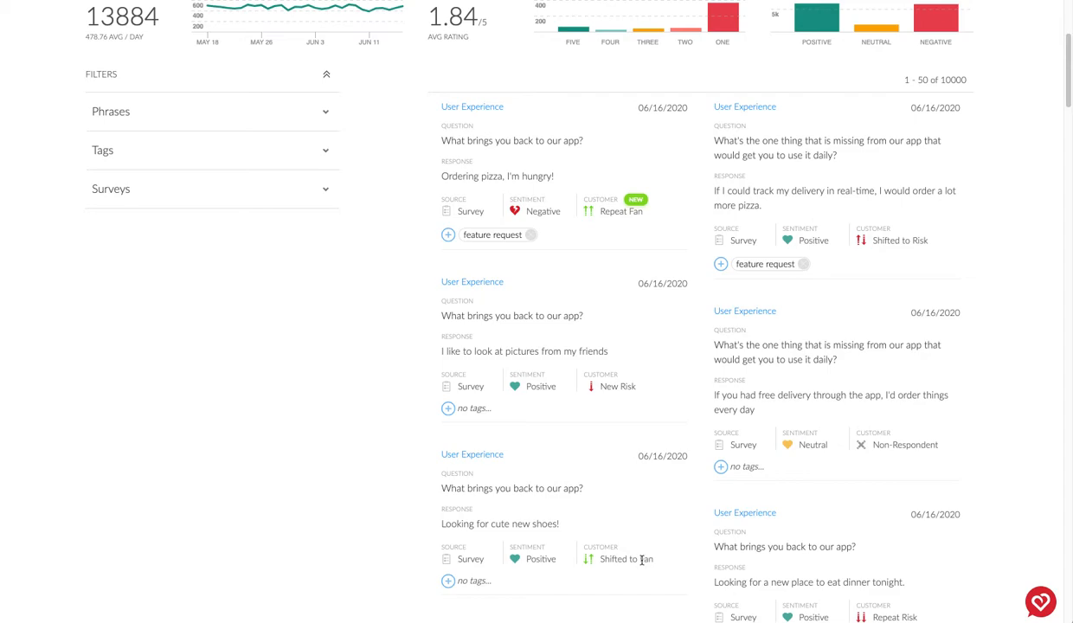
scroll(647, 562, up, 3)
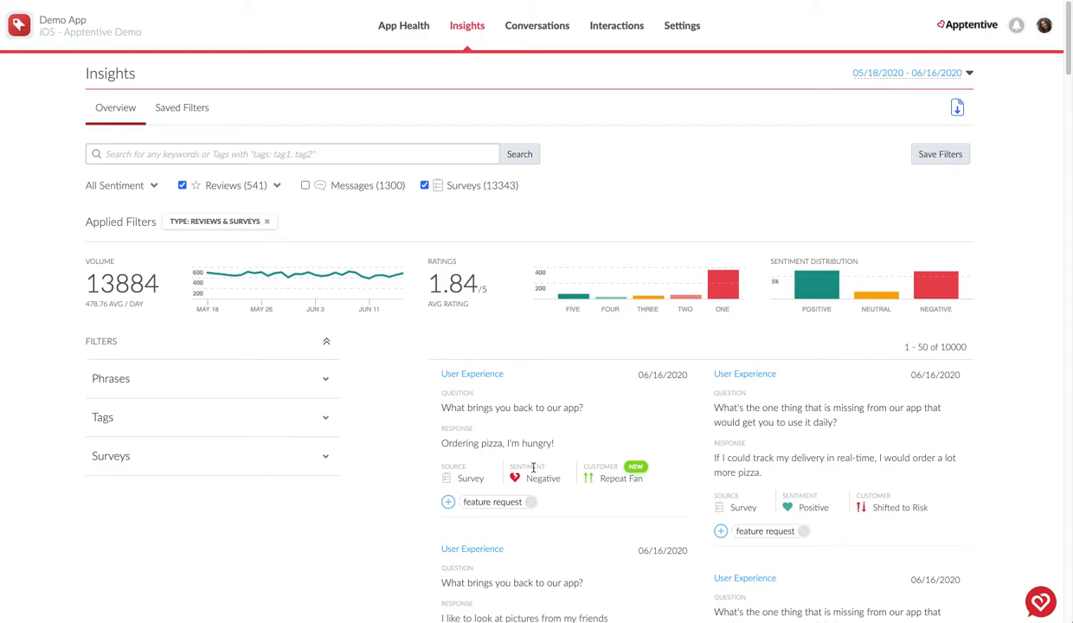
- Search the reviews and surveys for the keyword "feature", and clear the search
click(313, 154)
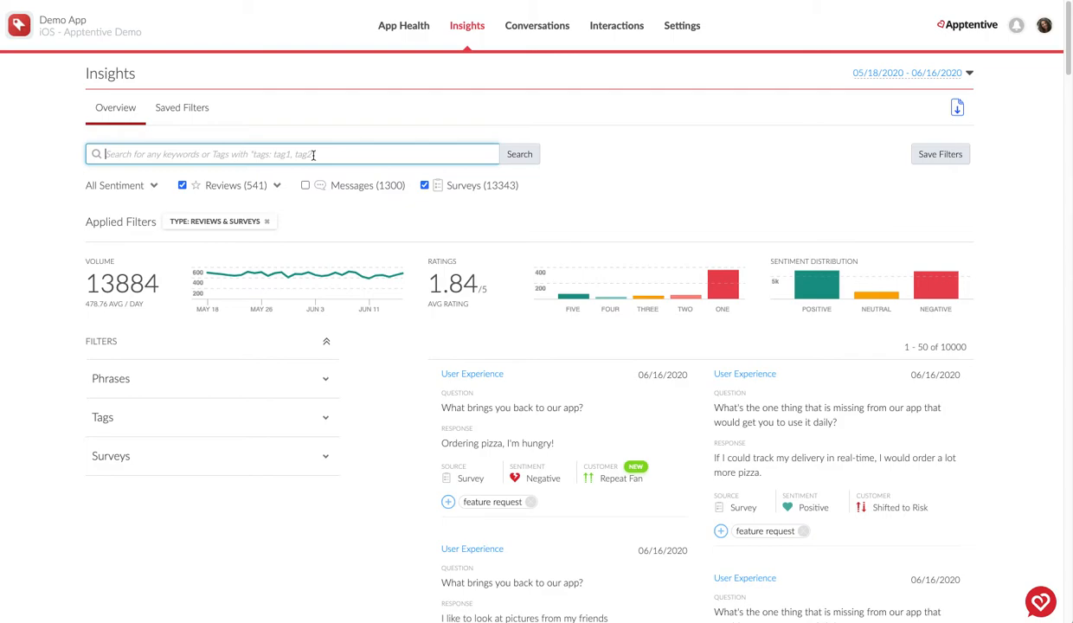
text(feat)
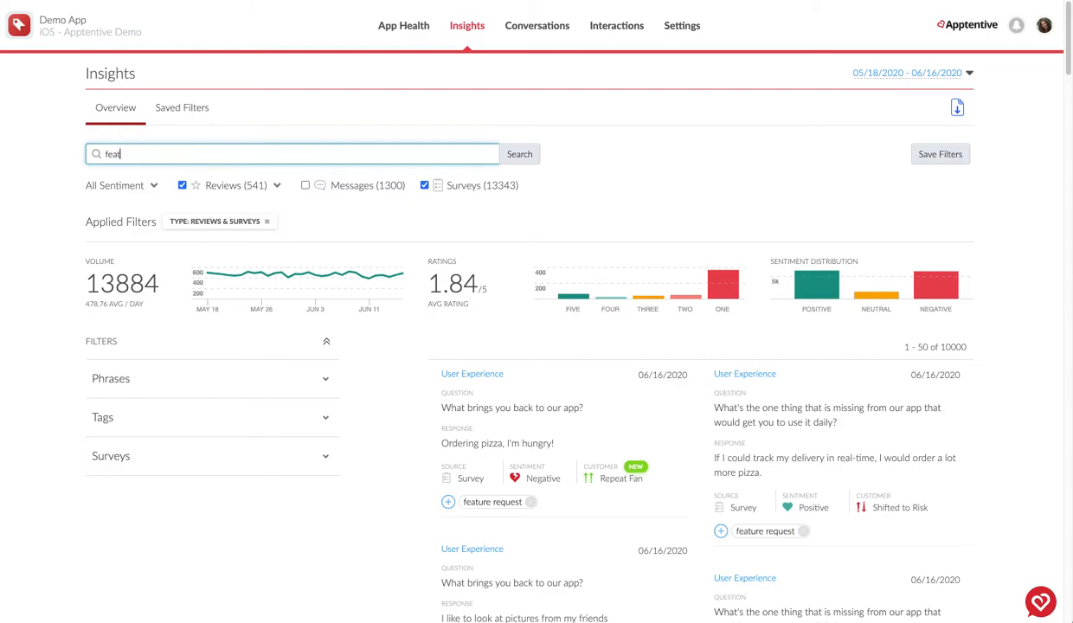
text(ure)
key(Return)
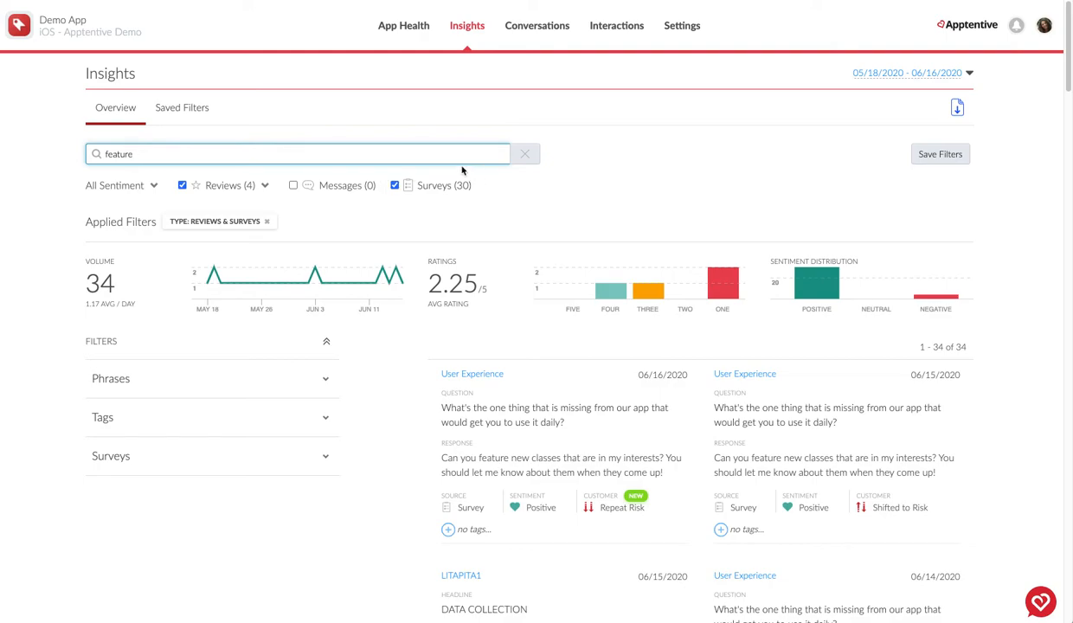
double_click(115, 153)
key(BackSpace)
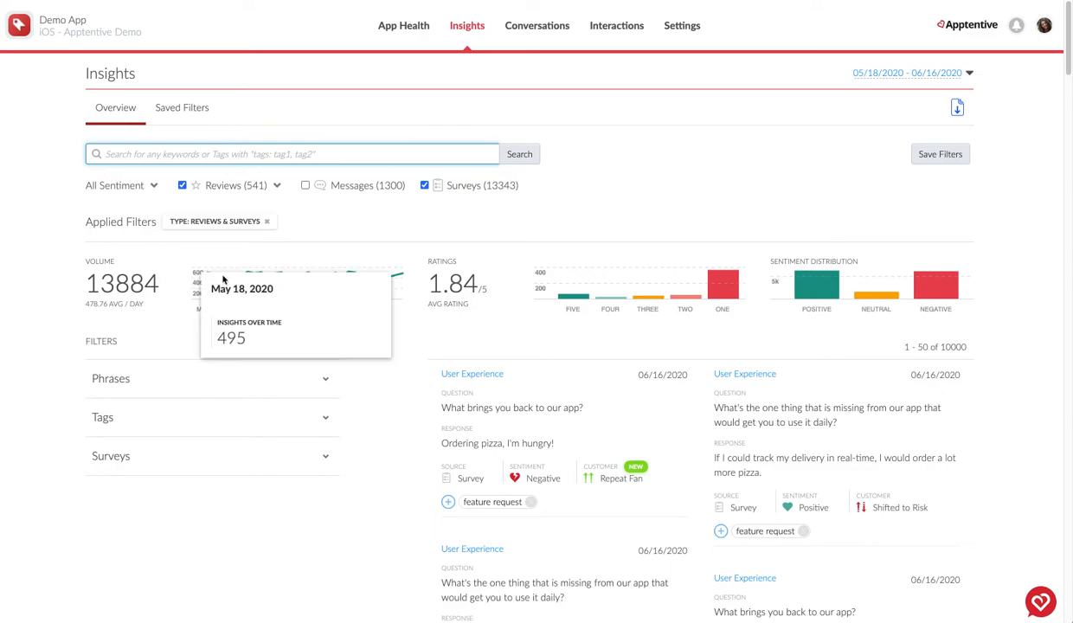
- Include messages again so that reviews, messages and surveys are all shown
mouse_move(391, 278)
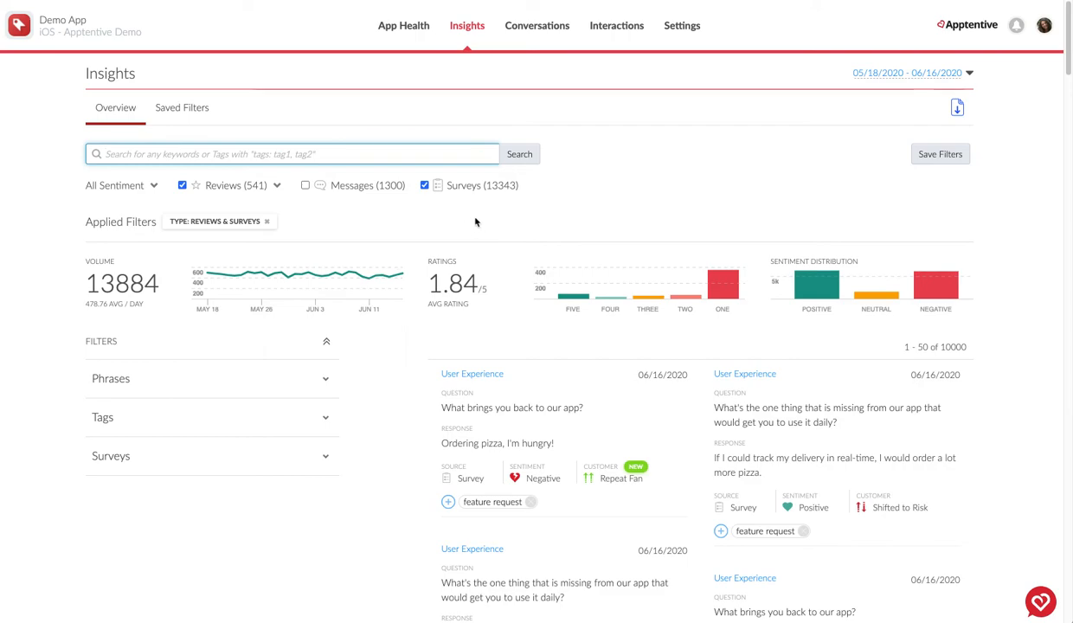
mouse_move(273, 279)
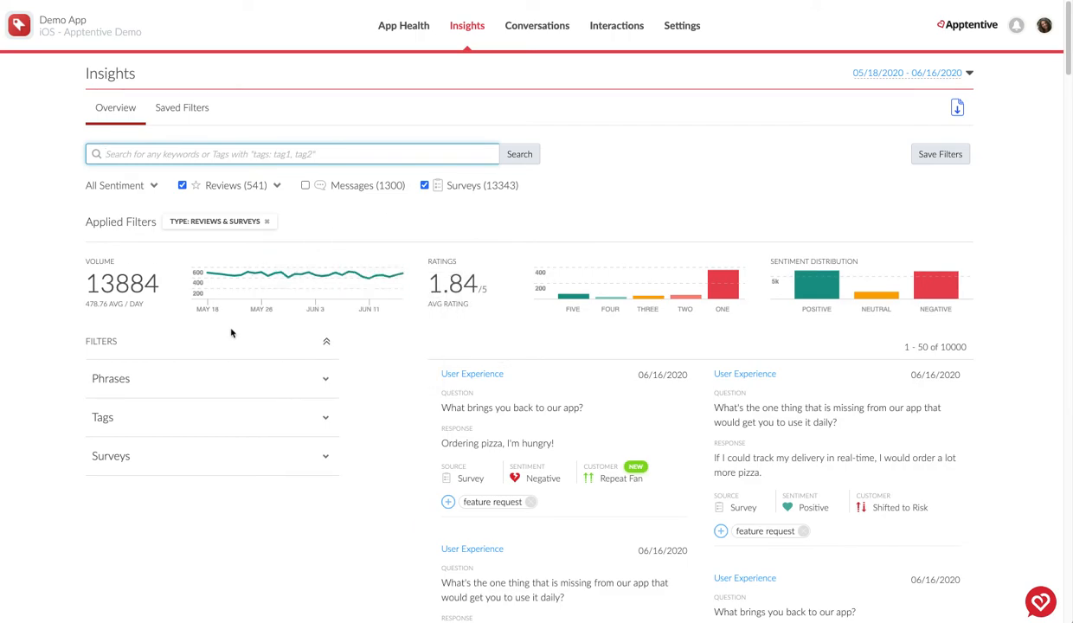
click(305, 185)
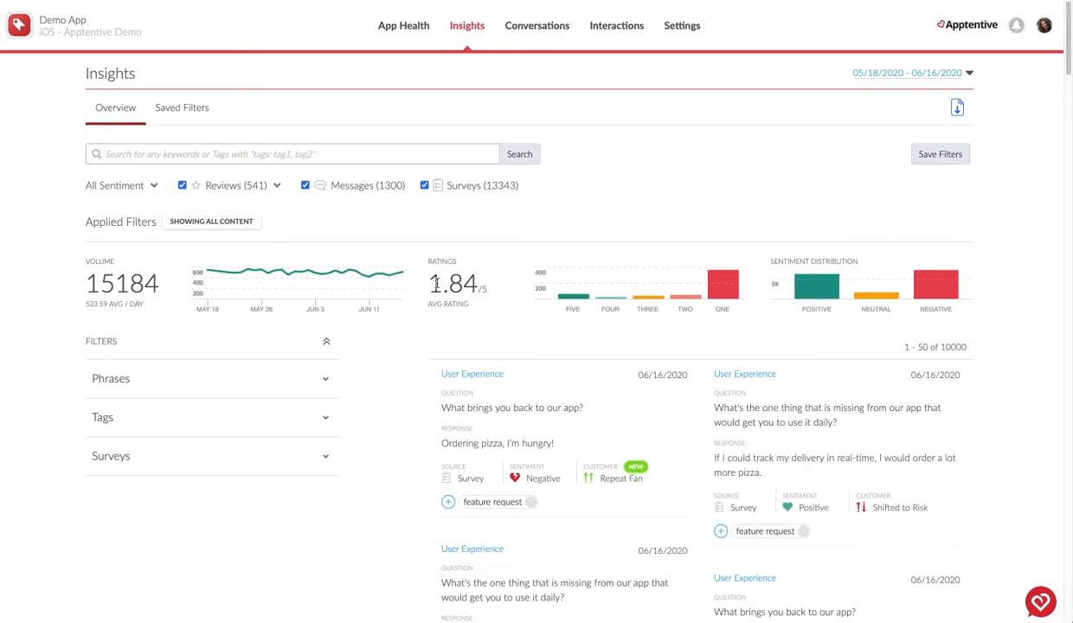
mouse_move(575, 303)
- Expand the Phrases filter, filter the insights by the phrase "that helps me plan", and remove that phrase filter
click(325, 378)
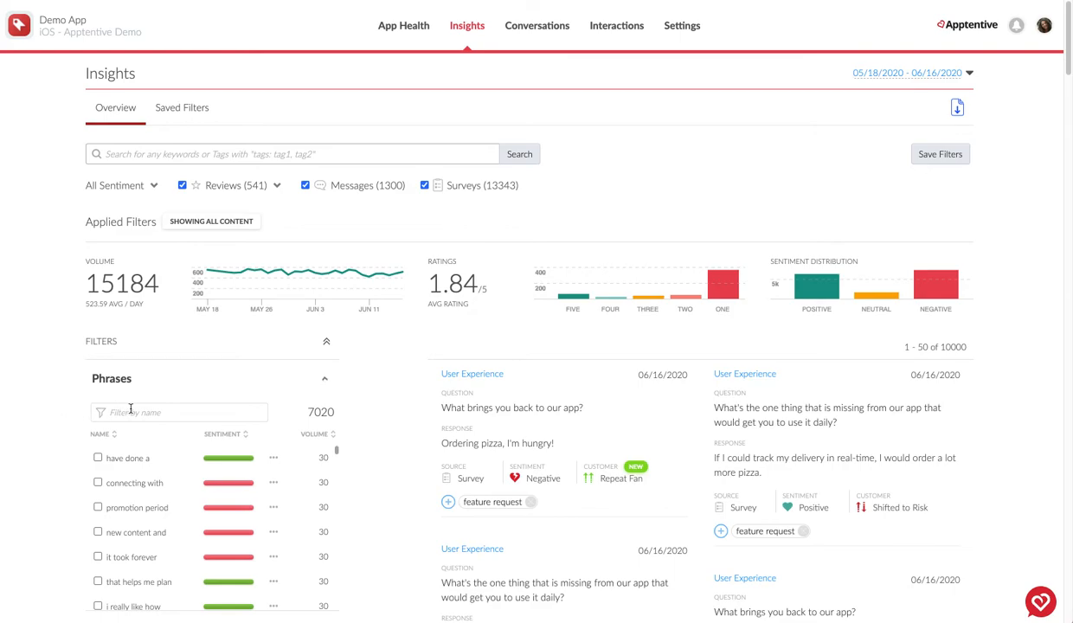
scroll(166, 504, down, 2)
scroll(166, 505, down, 1)
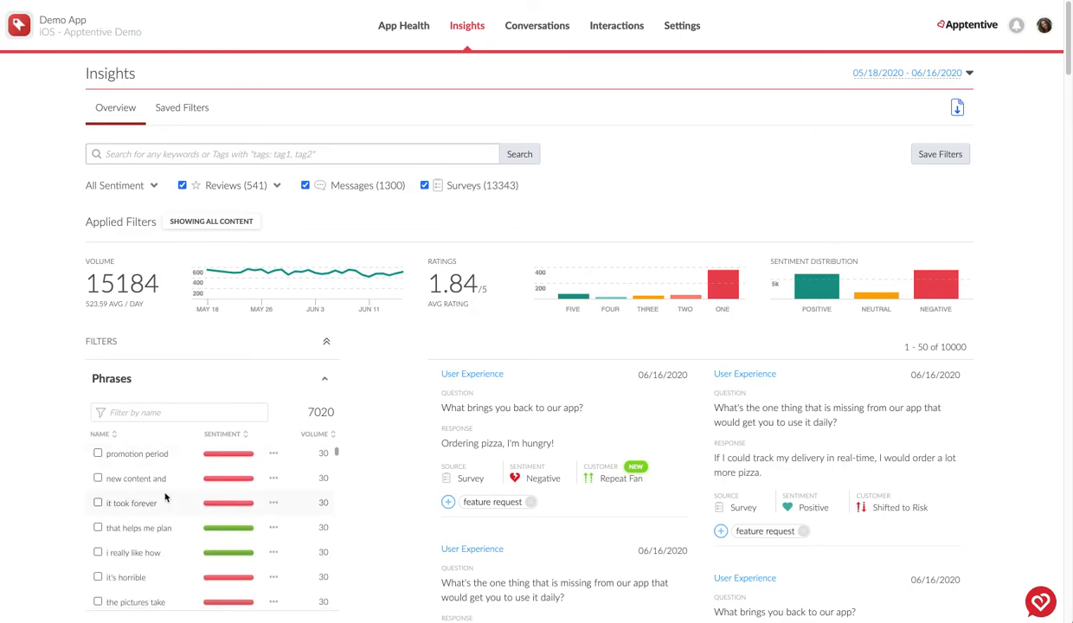
click(98, 528)
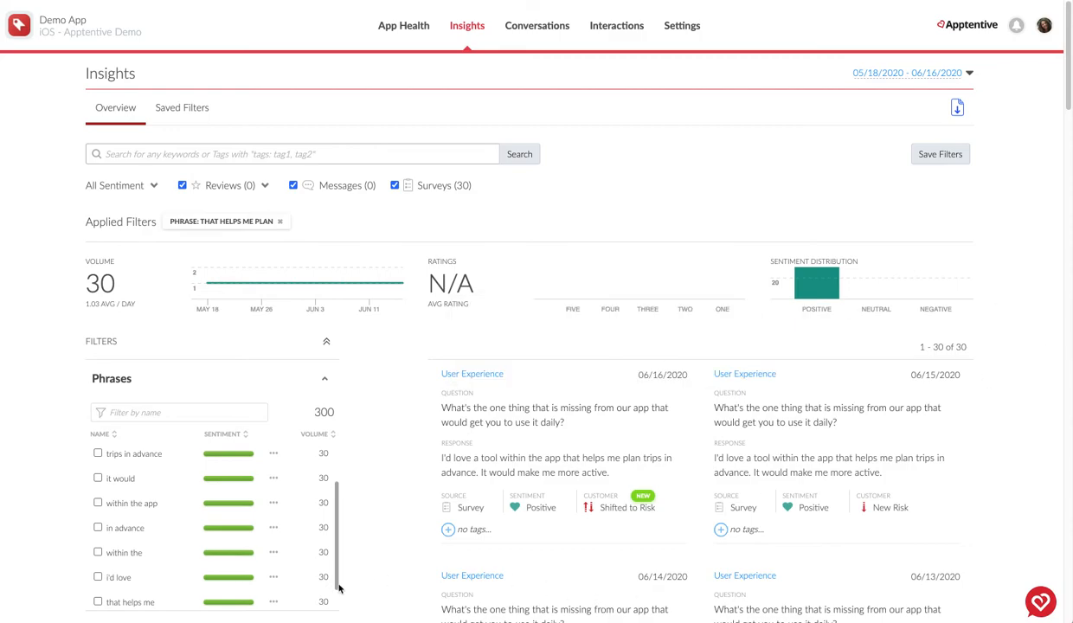
scroll(118, 506, up, 2)
click(98, 458)
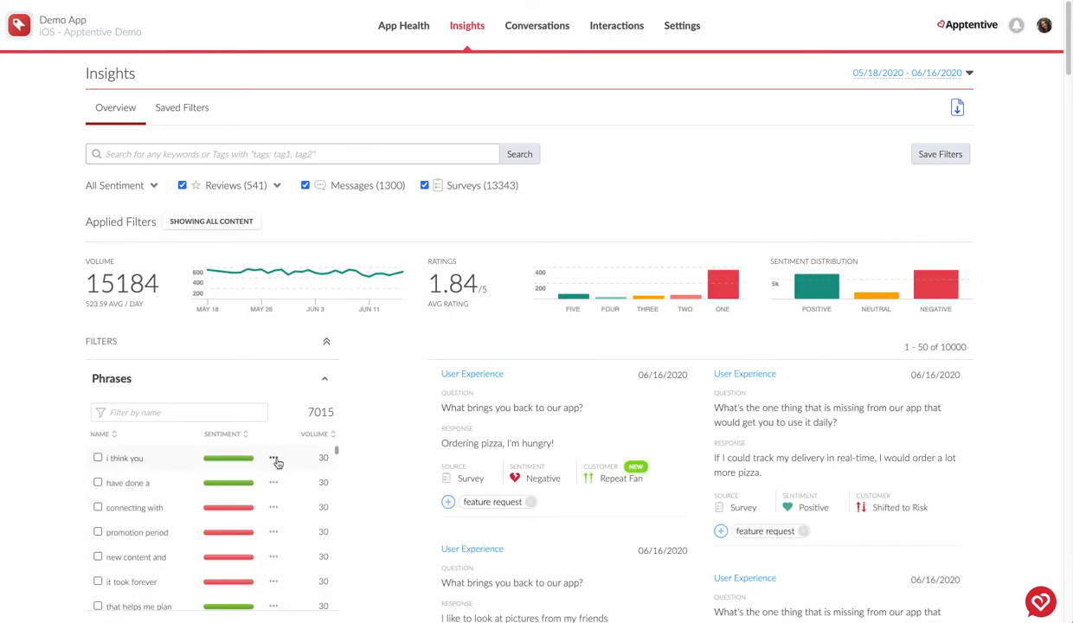
- Hide the phrase "i think you" and expand the Hidden Phrases list
click(274, 459)
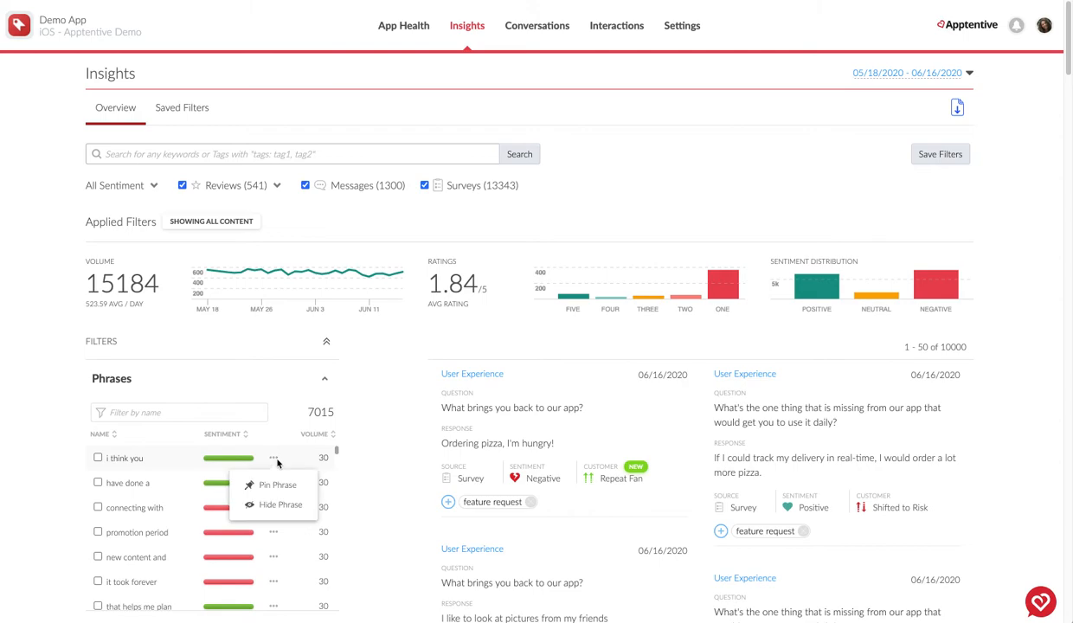
click(279, 509)
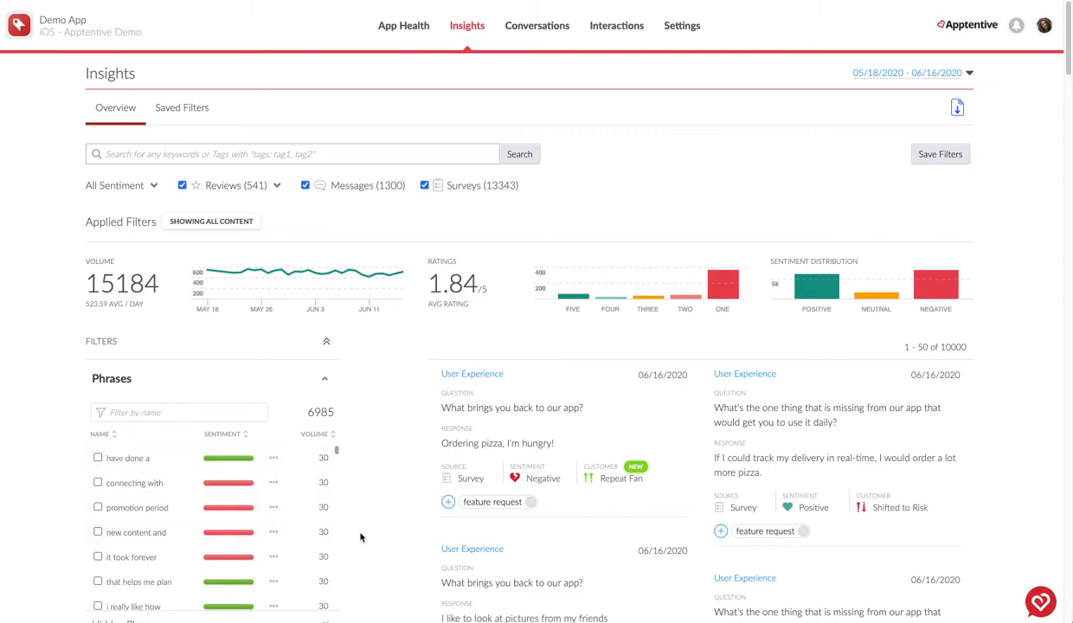
scroll(361, 537, down, 4)
click(182, 301)
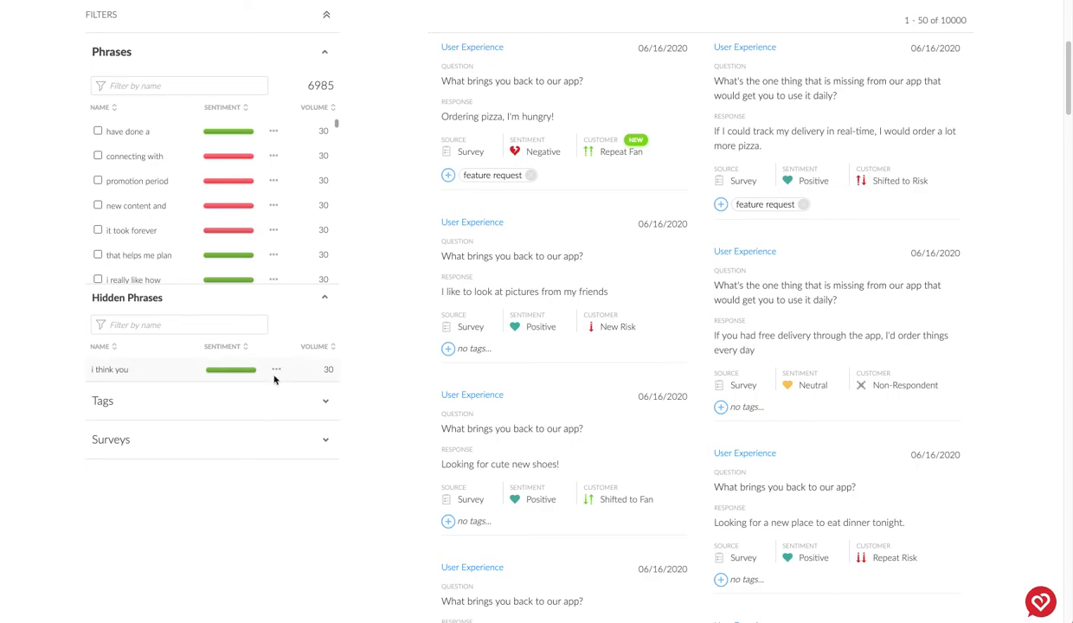
- Sort the phrases by volume from highest to lowest, and collapse the Phrases filter
scroll(293, 247, up, 1)
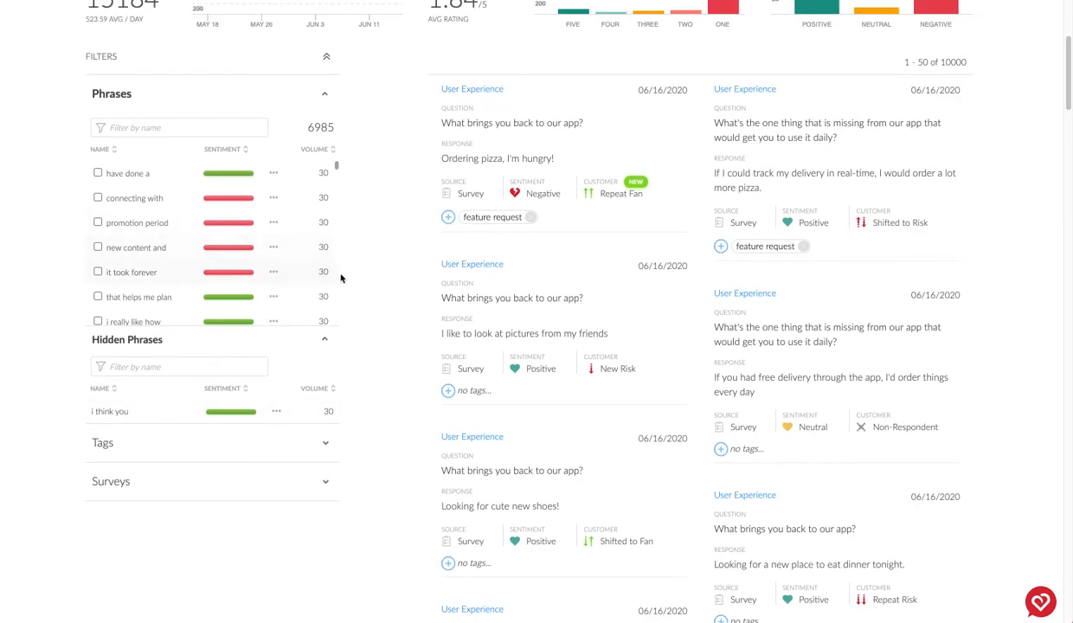
click(333, 149)
click(333, 148)
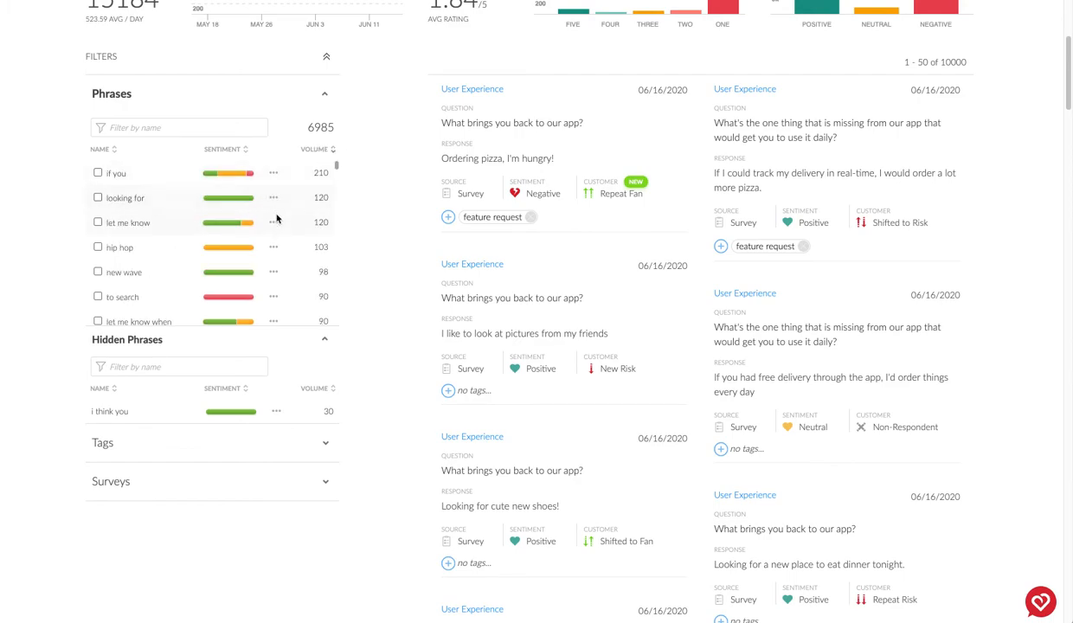
click(275, 274)
click(274, 298)
click(325, 97)
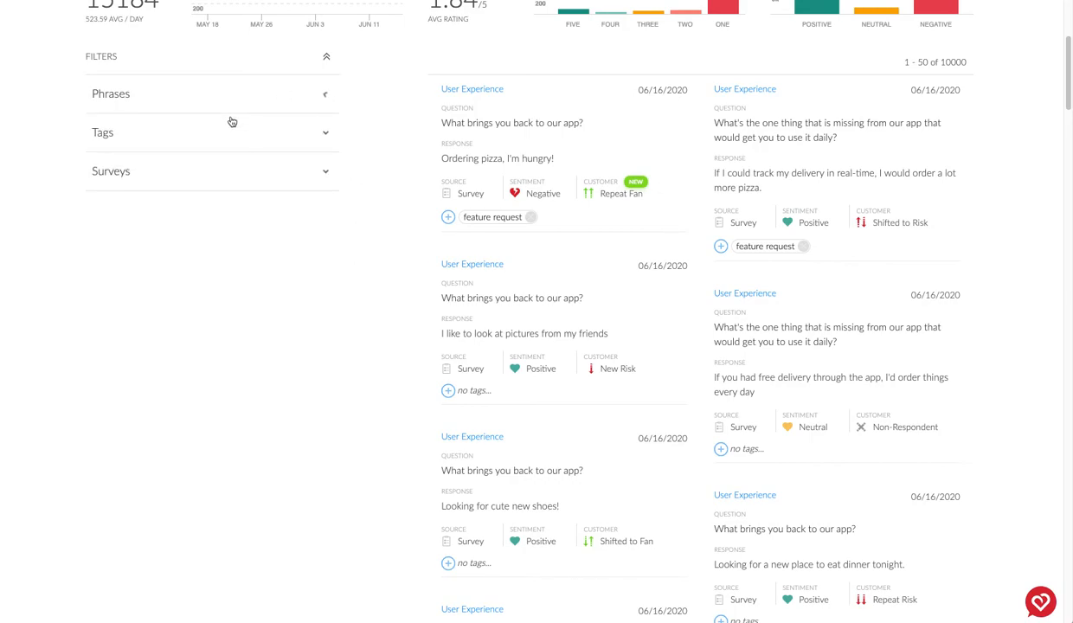
- Expand the Tags filter, and tag the response about friends' pictures as "bug" and the cute new shoes response as "feature request"
click(323, 135)
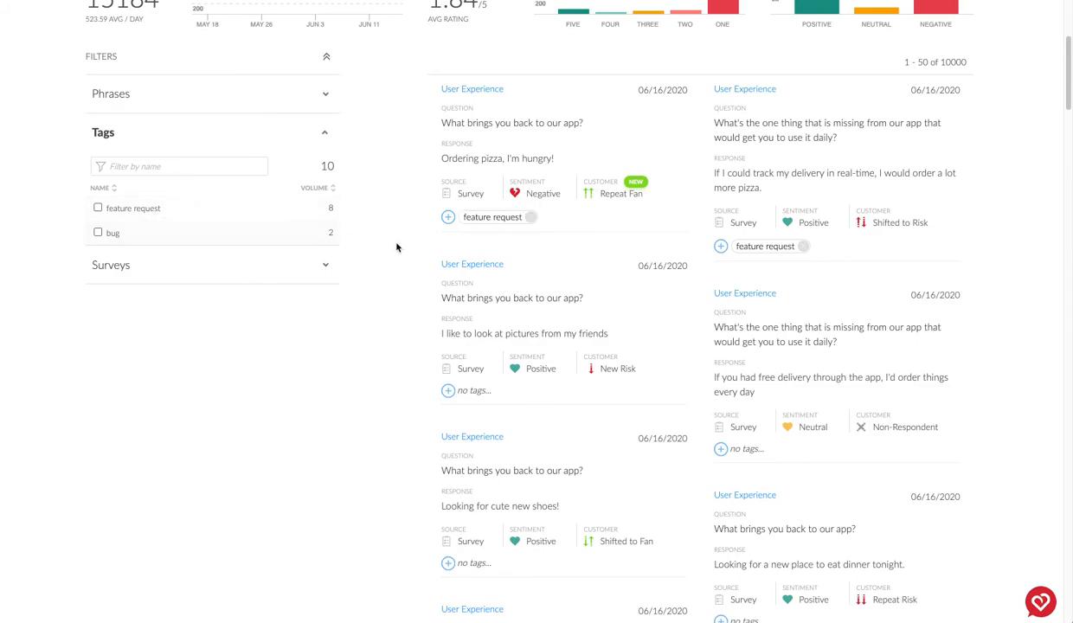
click(449, 391)
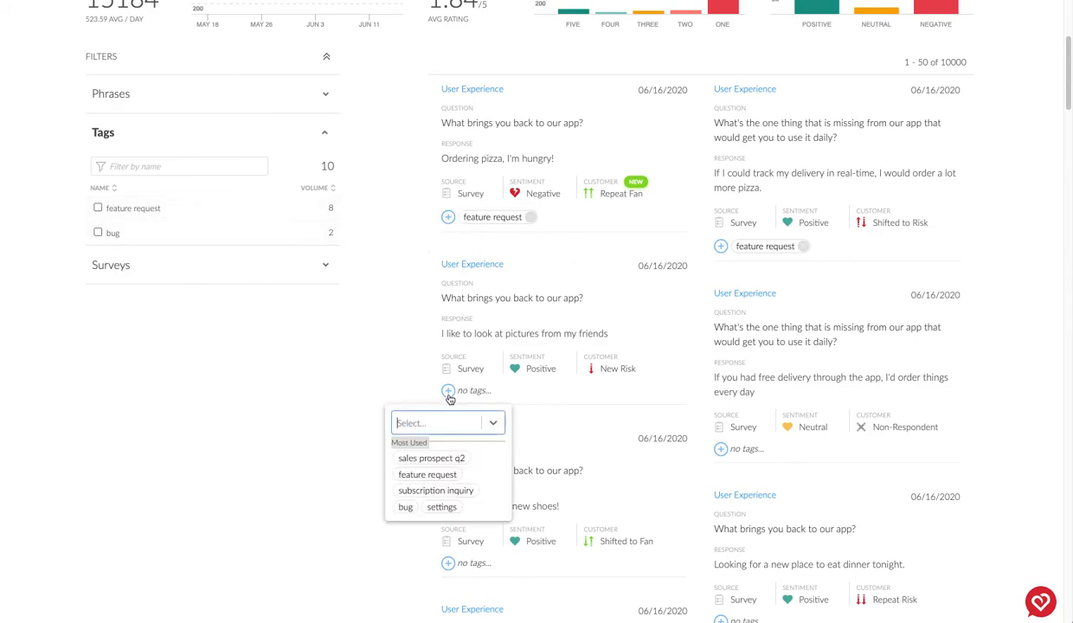
click(405, 506)
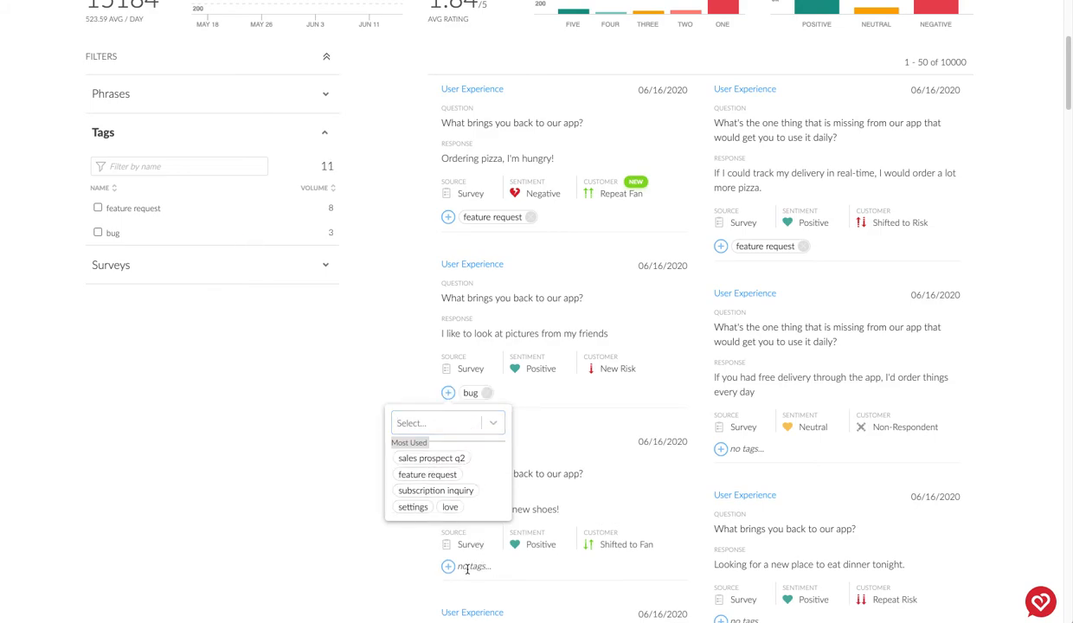
click(448, 566)
scroll(355, 548, down, 1)
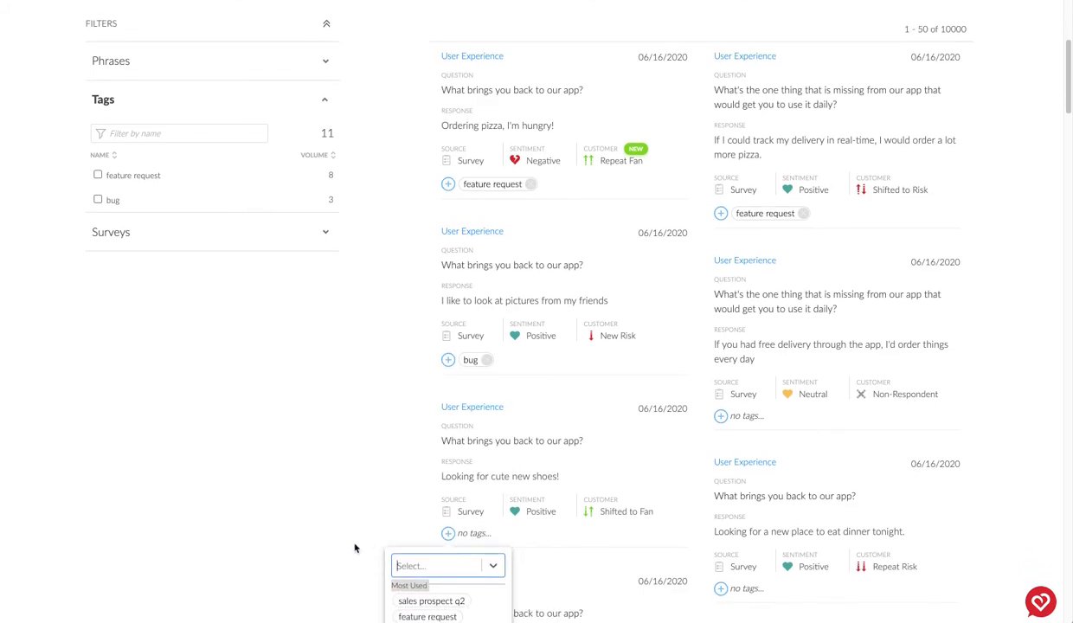
scroll(398, 564, down, 1)
click(427, 583)
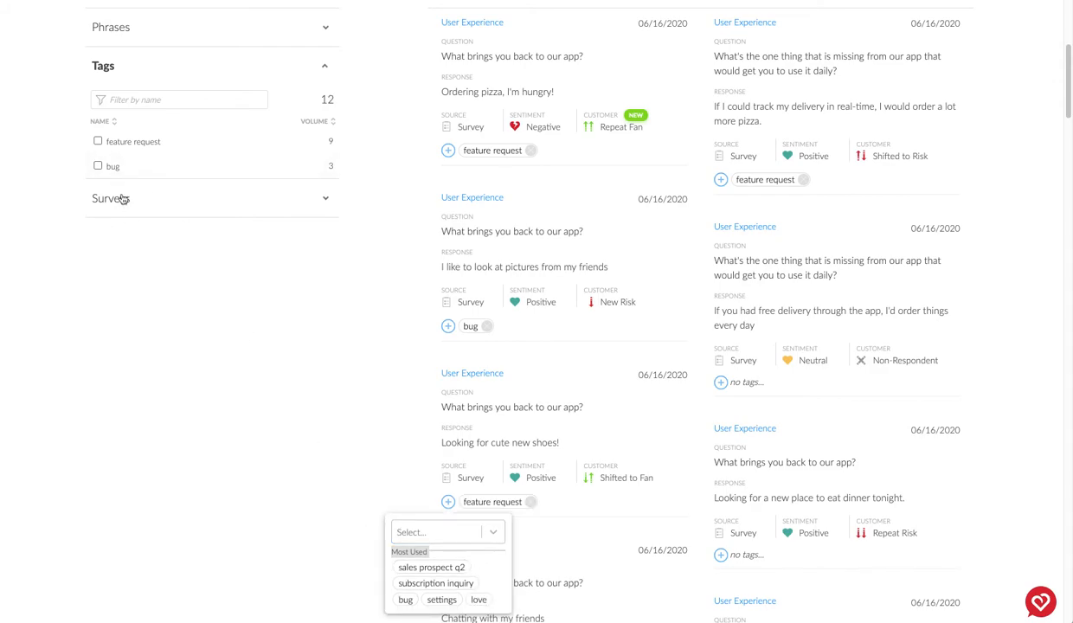
- Filter the insights by the tag "feature request", remove that tag filter, and collapse the Tags filter
click(98, 141)
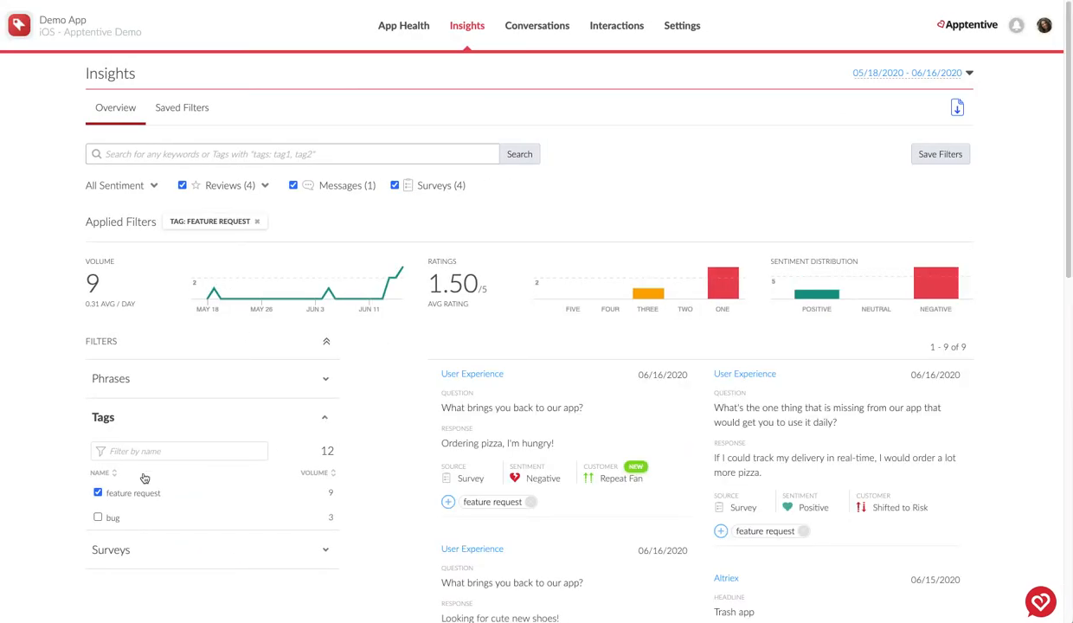
click(98, 492)
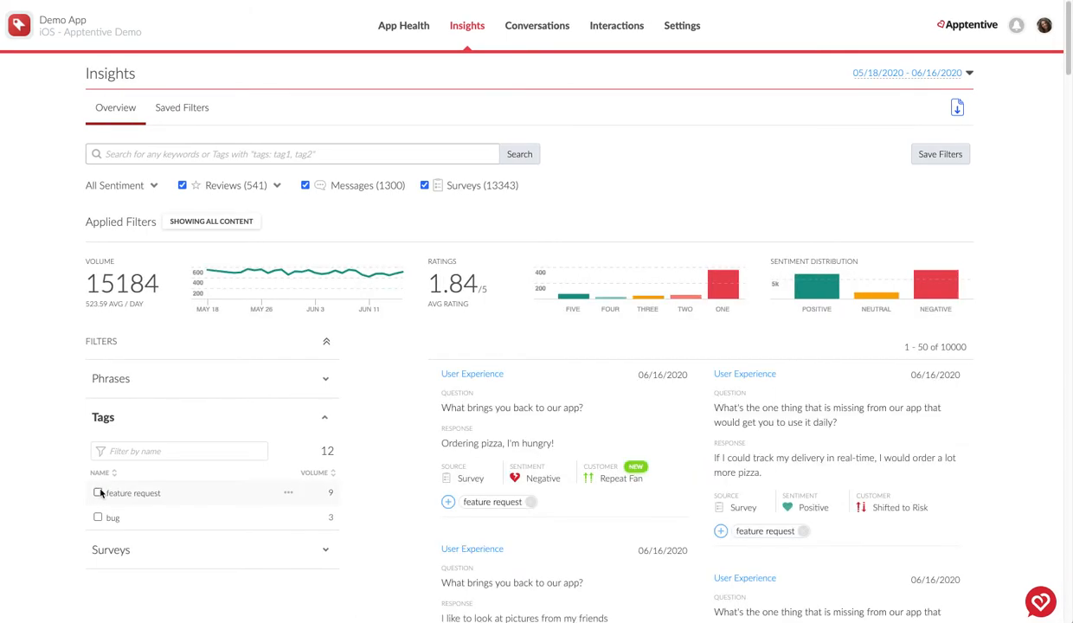
click(323, 419)
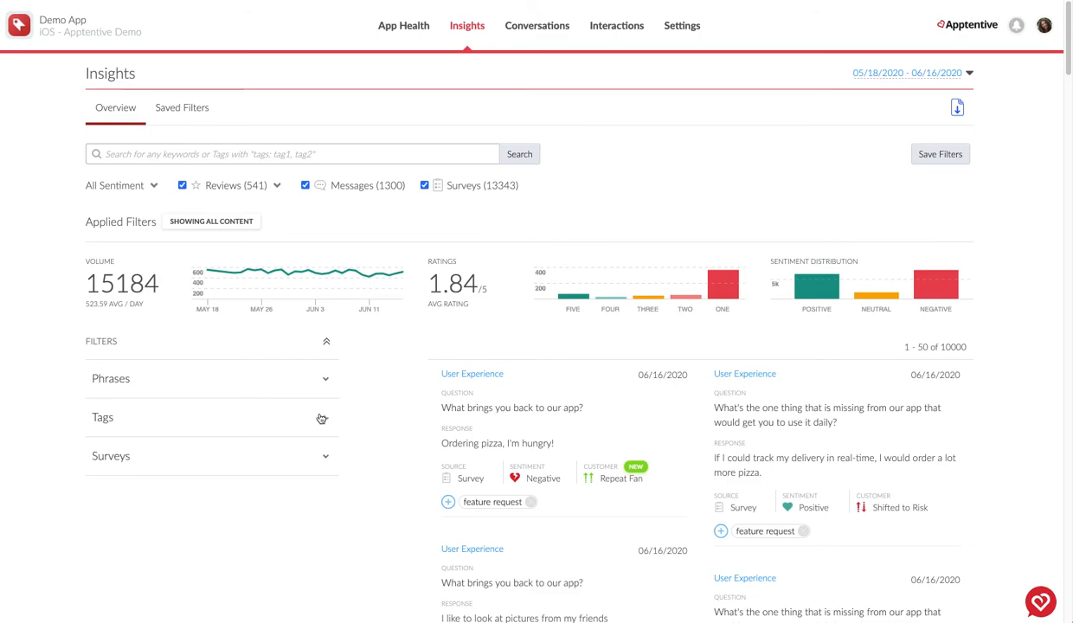
- Expand the Surveys filter, view only "Getting To Know You" responses, and clear the survey and source type filters
click(329, 460)
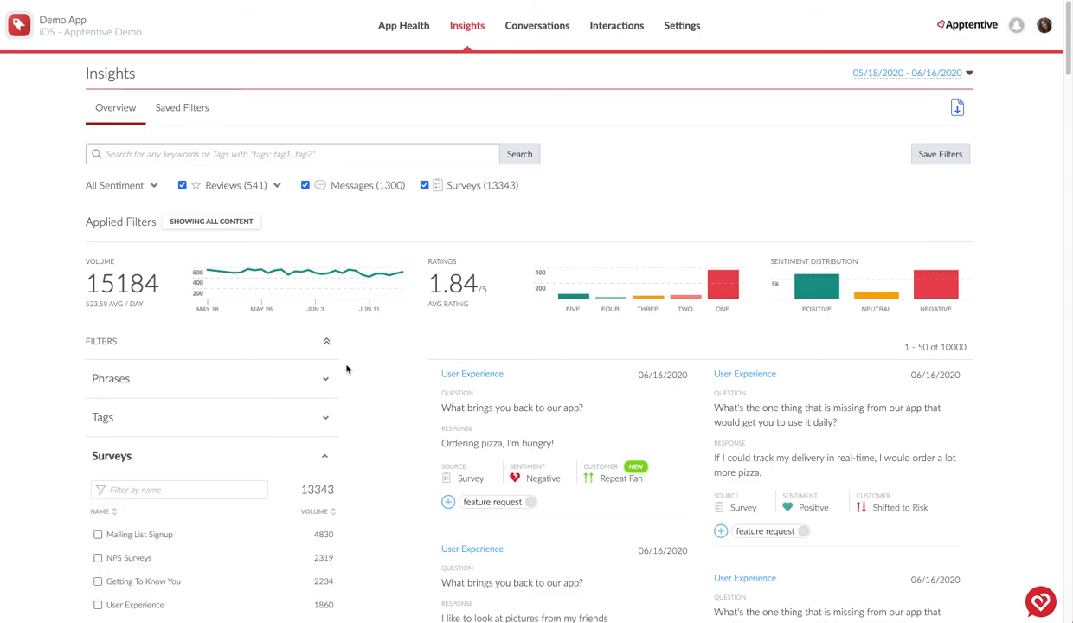
scroll(198, 553, down, 1)
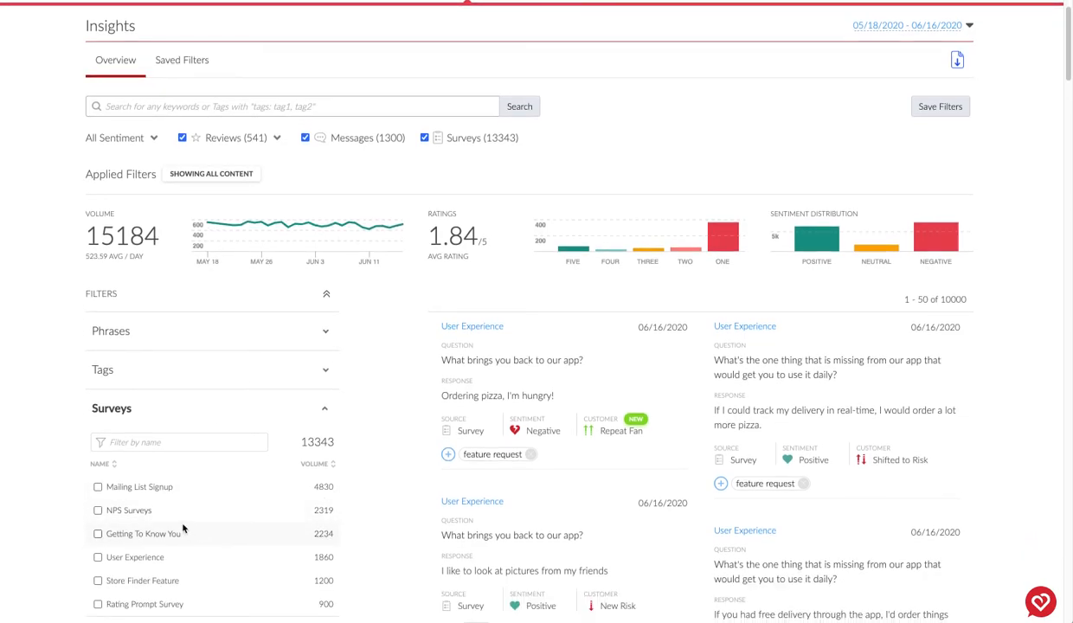
click(98, 533)
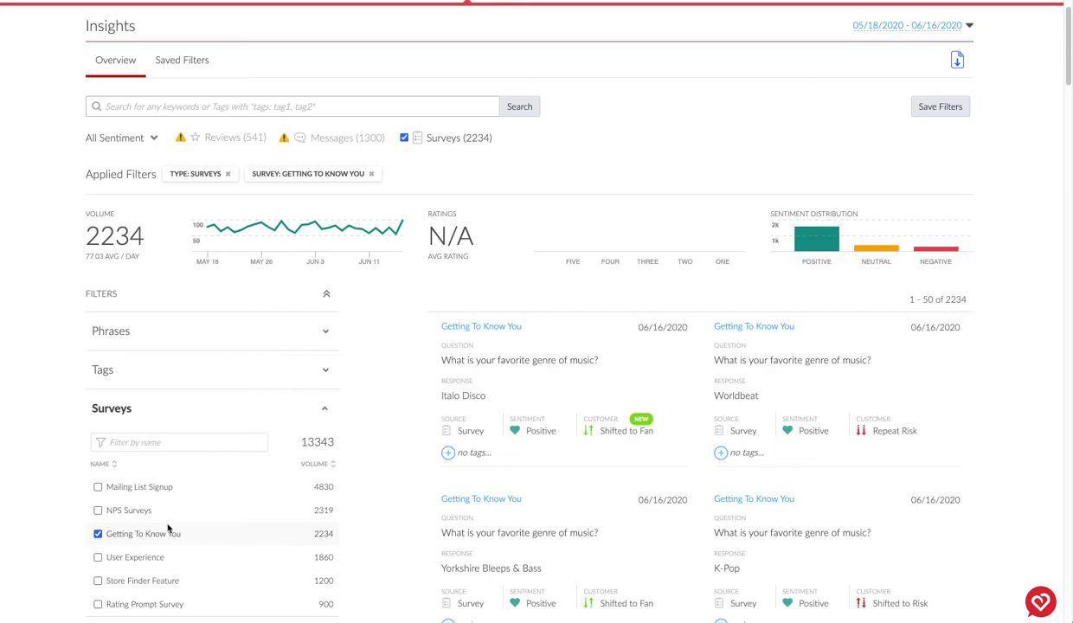
click(98, 535)
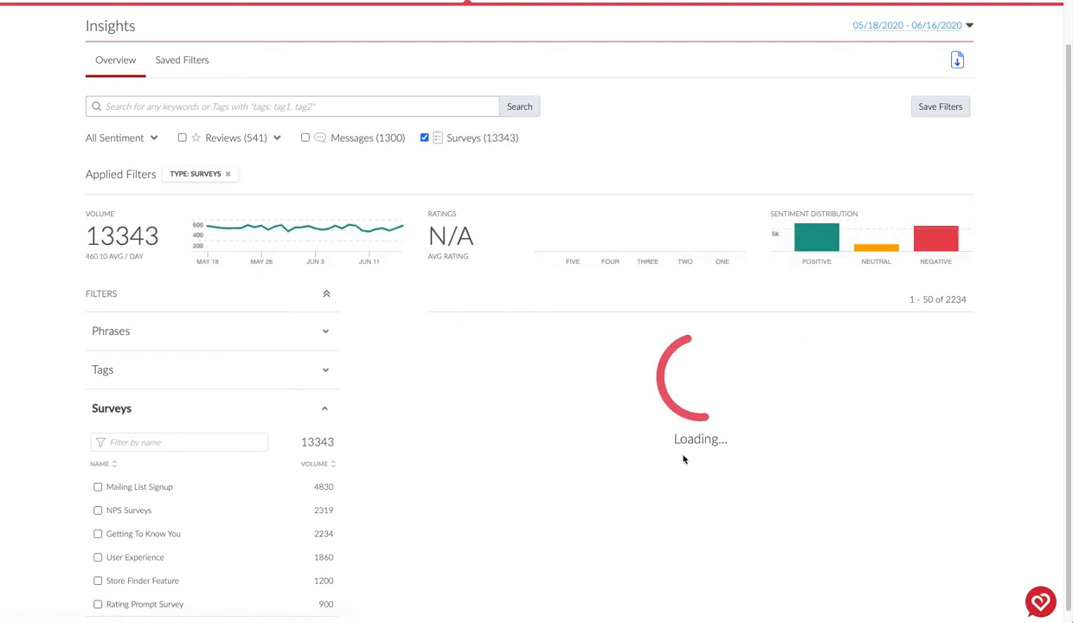
scroll(624, 243, up, 1)
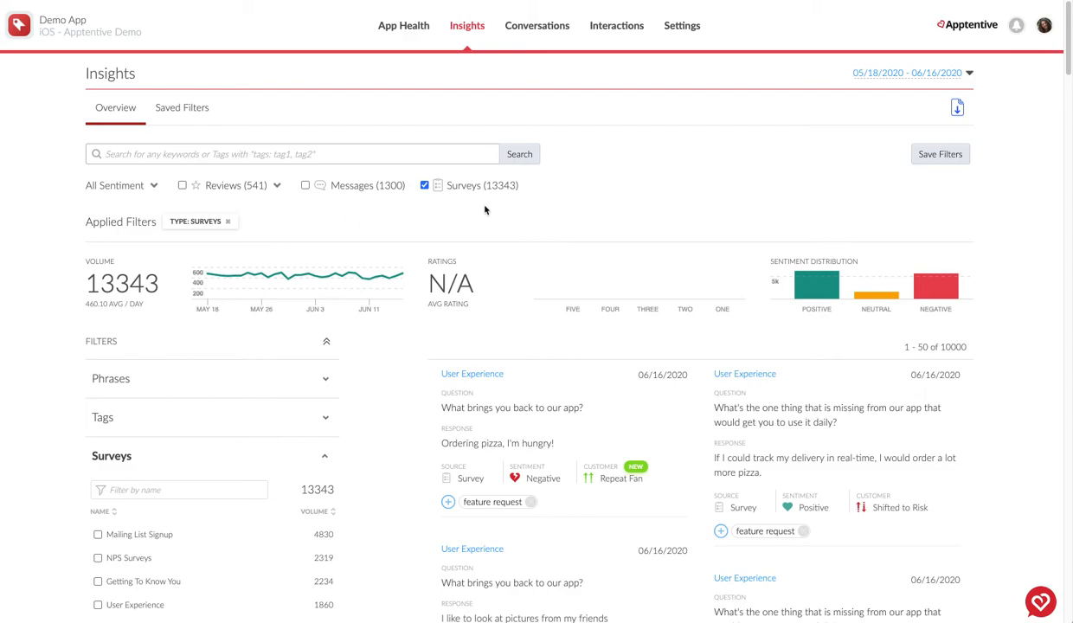
click(228, 224)
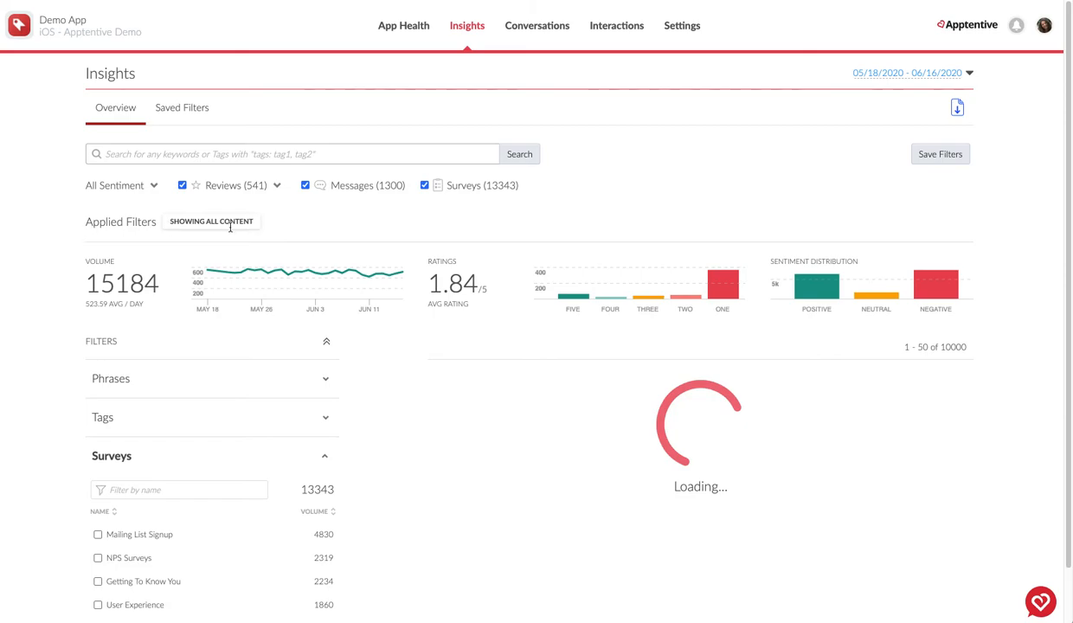
- Exclude reviews and messages so that only surveys are included
click(181, 185)
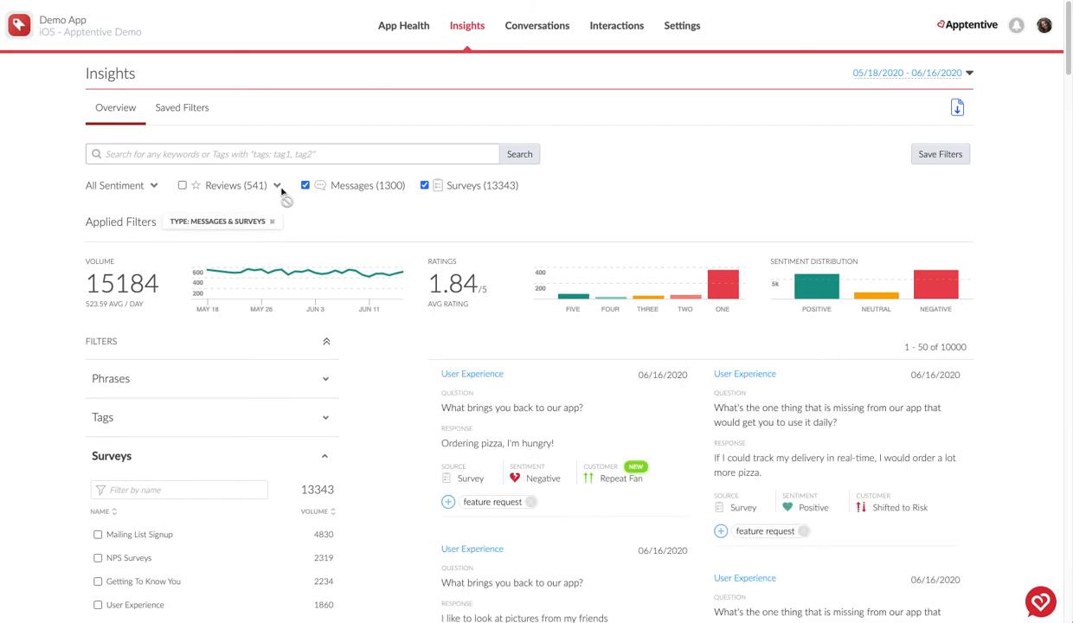
click(304, 185)
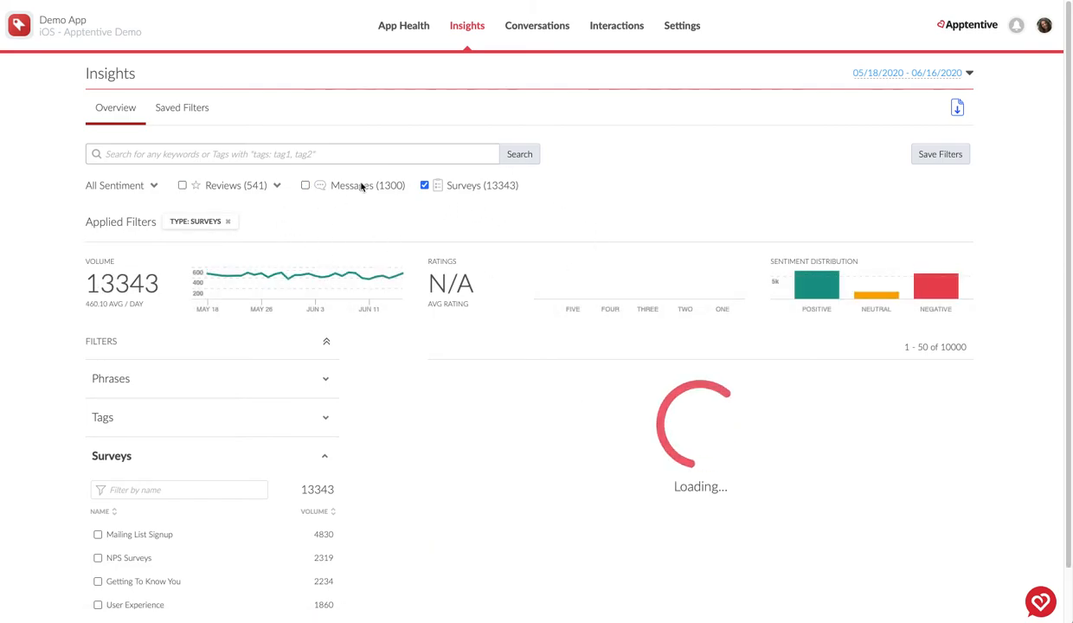
- Try filtering by the NPS Surveys survey with the phrase "new wave" from the expanded Phrases filter, and remove both filters
scroll(187, 532, down, 1)
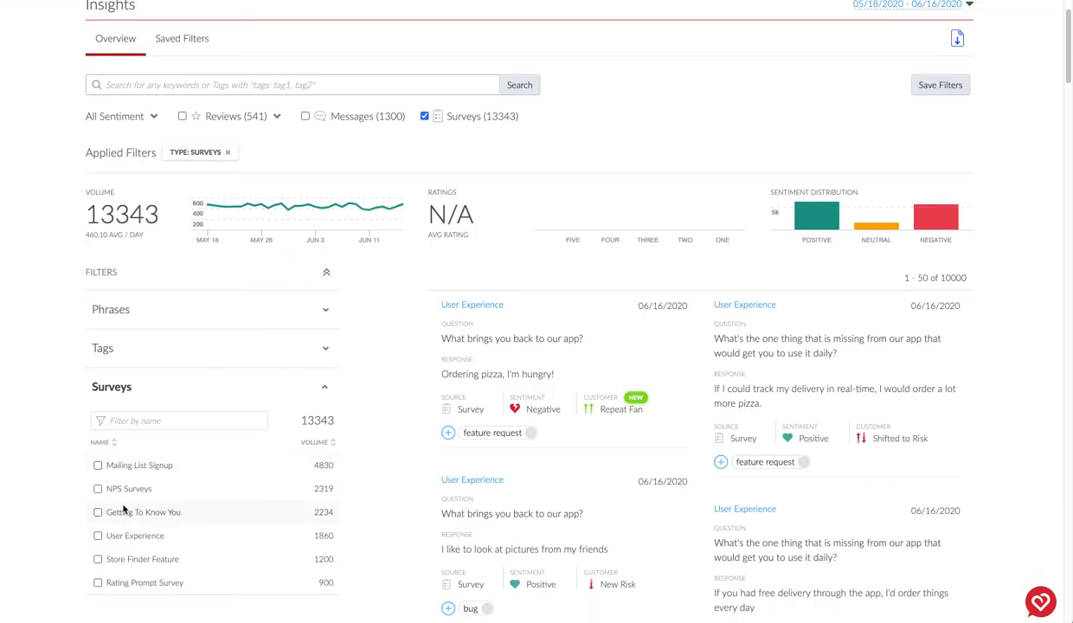
click(98, 499)
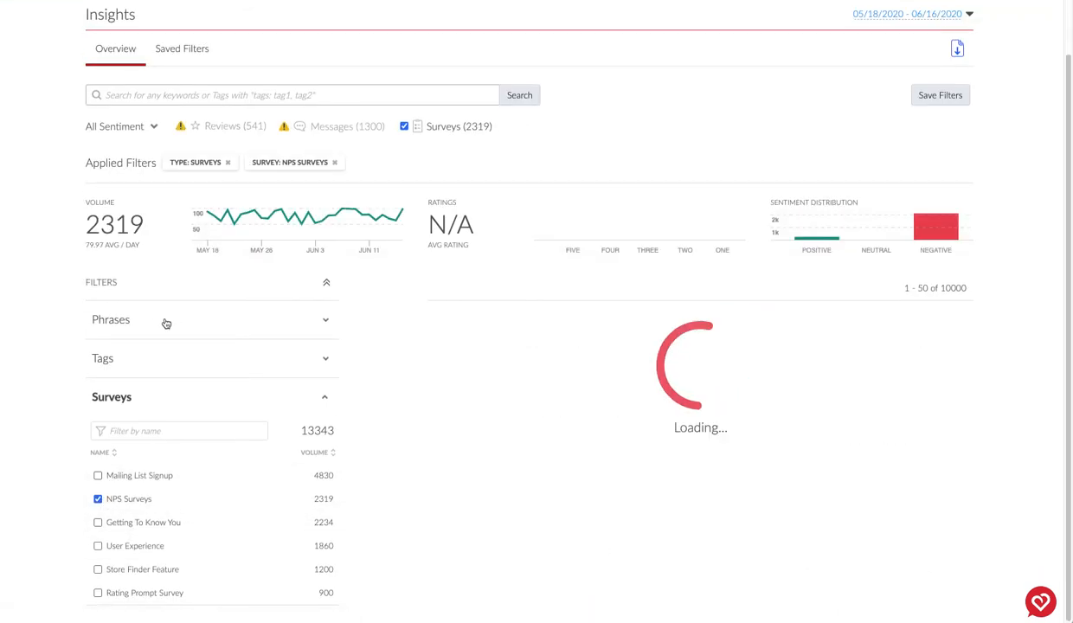
click(169, 327)
click(98, 389)
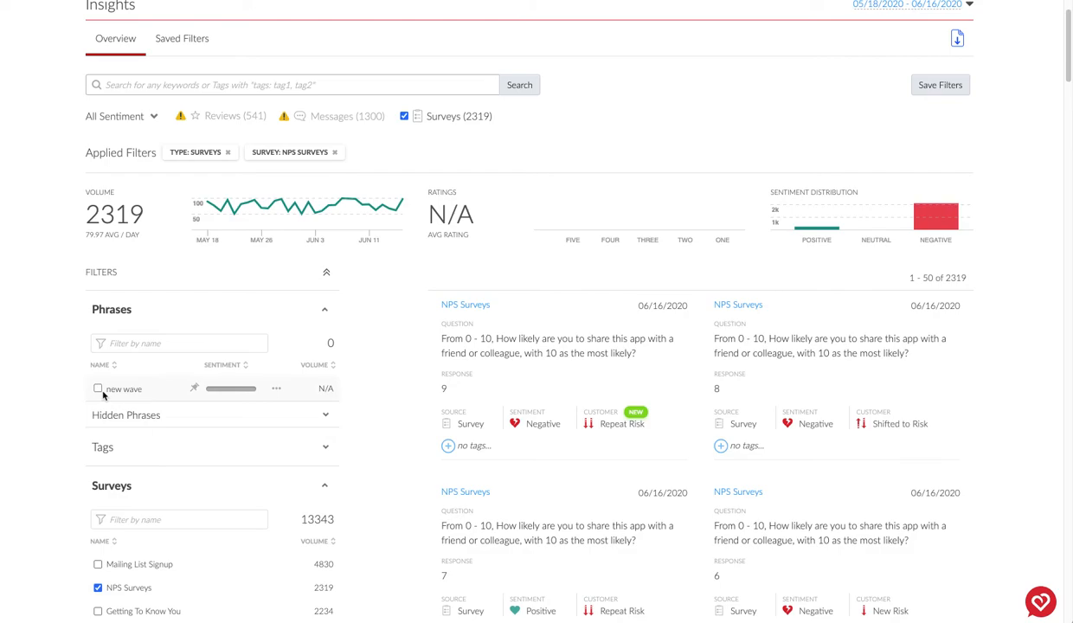
click(98, 389)
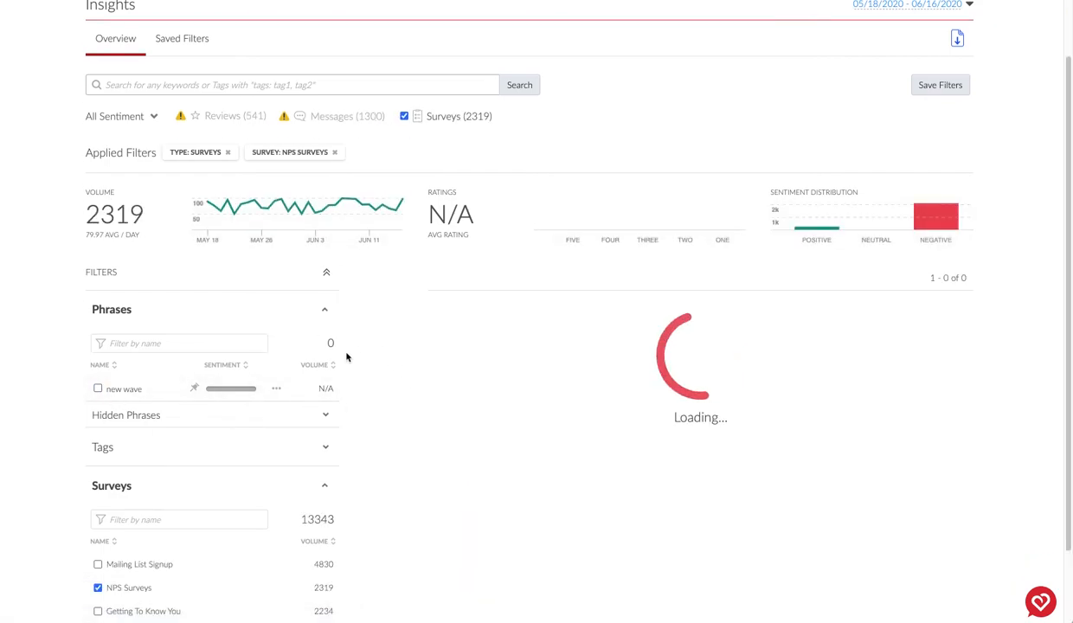
click(98, 588)
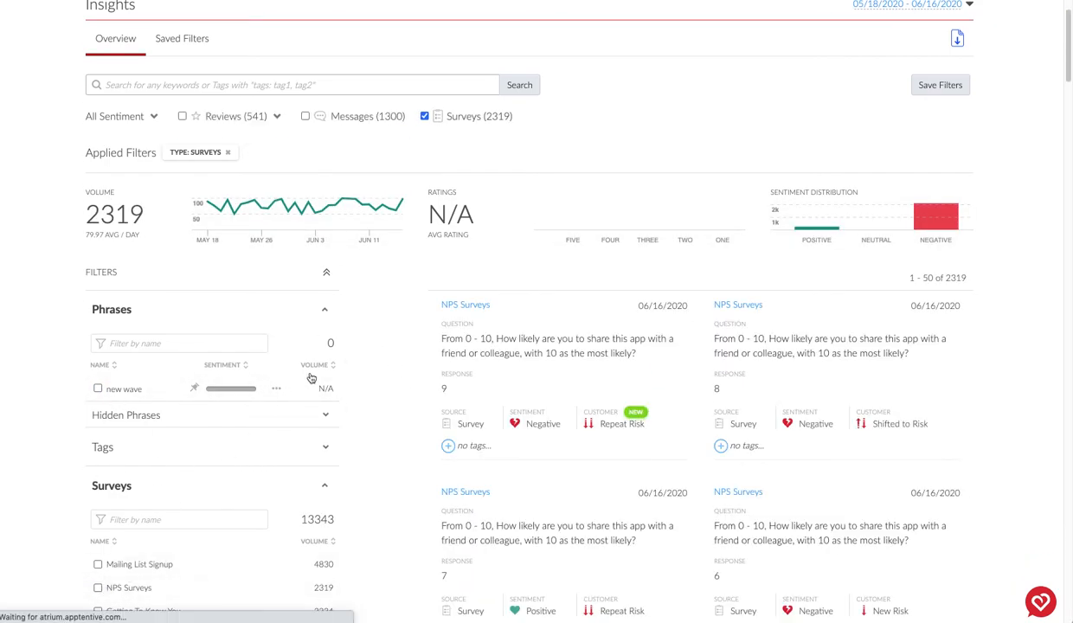
- Filter the survey responses by the phrase "connecting with" and the survey "User Experience"
scroll(124, 399, down, 1)
click(98, 419)
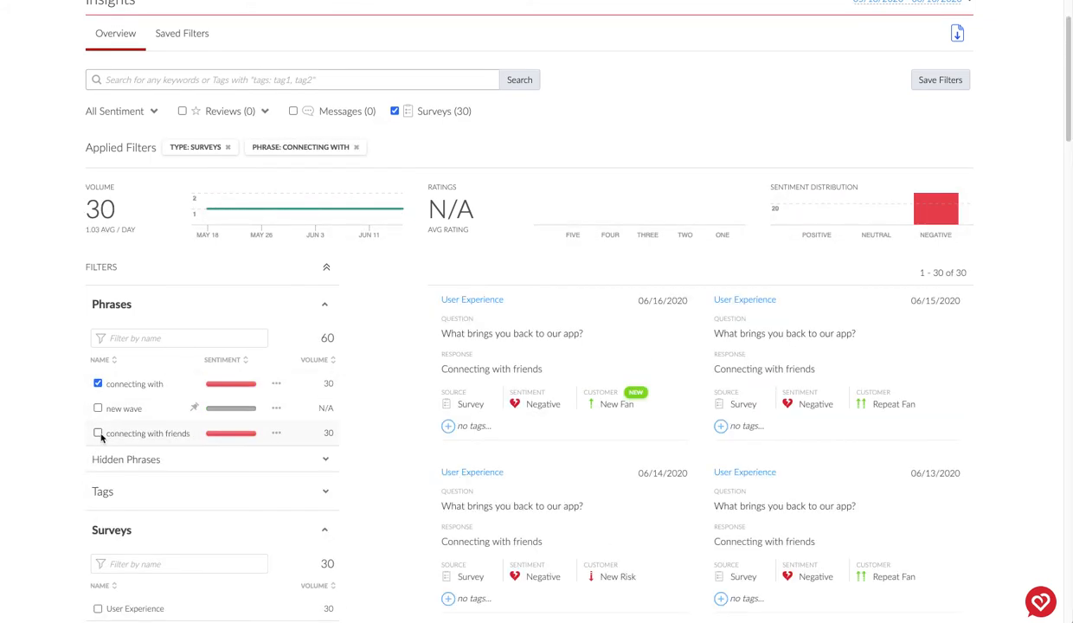
scroll(224, 490, down, 2)
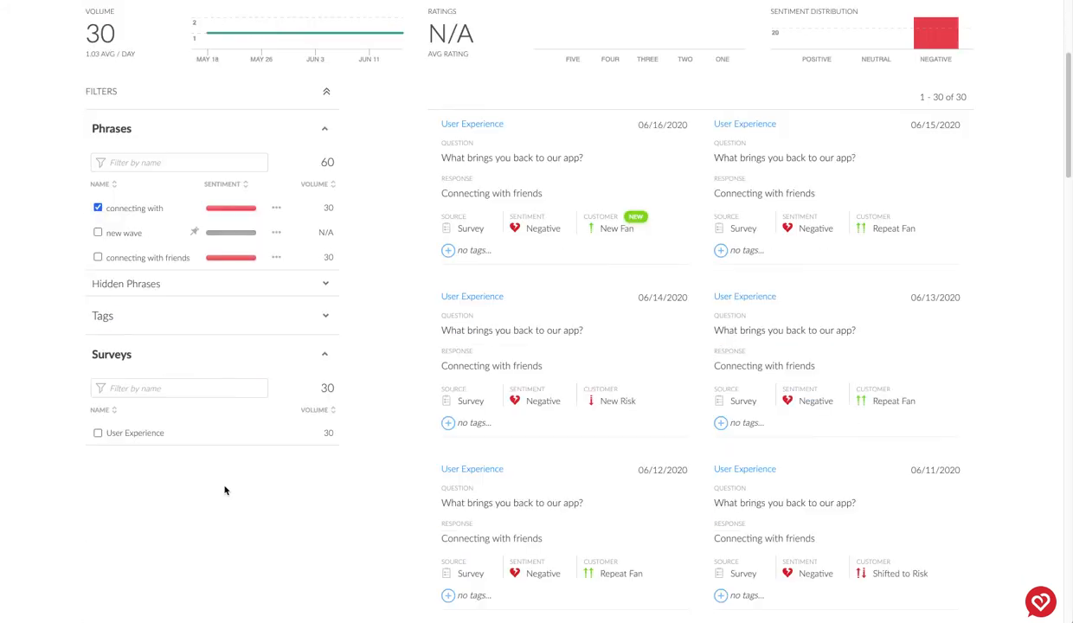
click(98, 434)
scroll(658, 136, down, 1)
scroll(658, 136, up, 2)
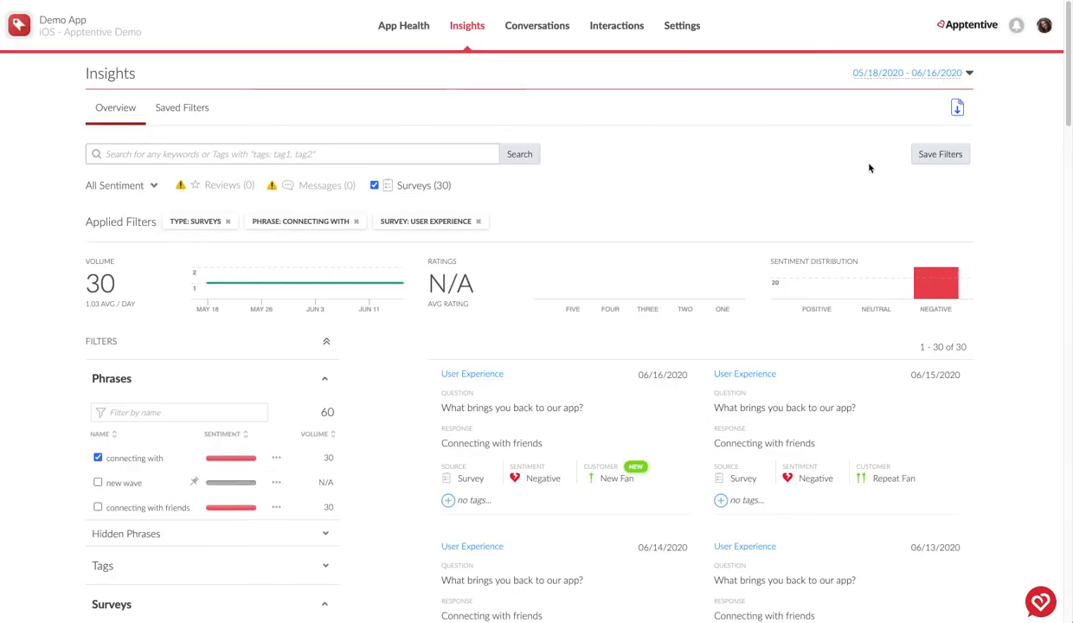
- Save the applied filters as "Surveys - connecting with - UX" with a time period of 90 days and no description
click(949, 155)
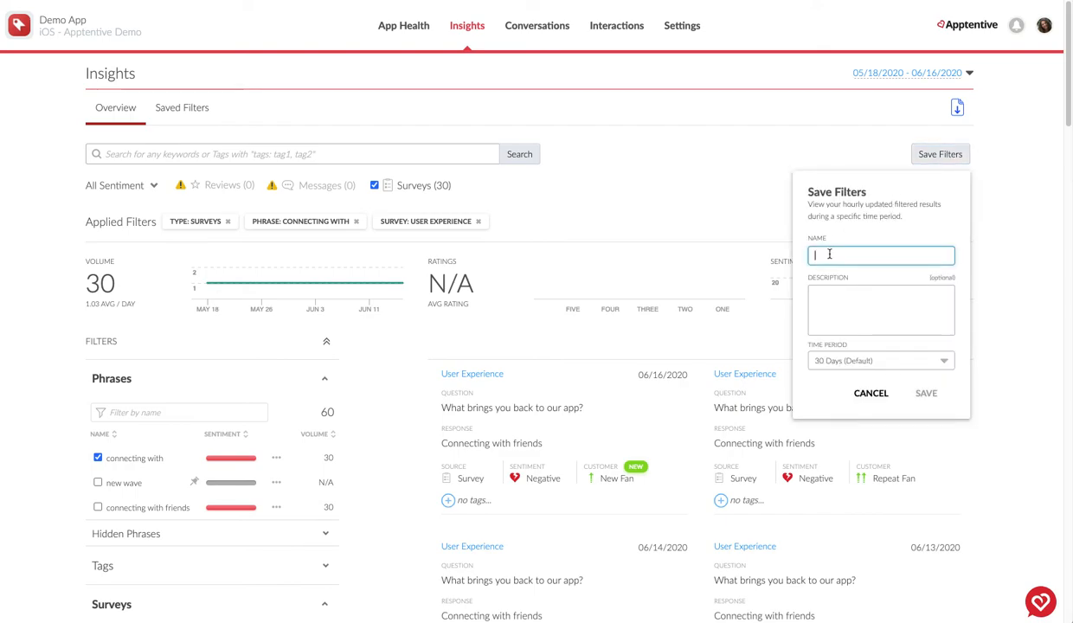
text(surveys - connecting with - U)
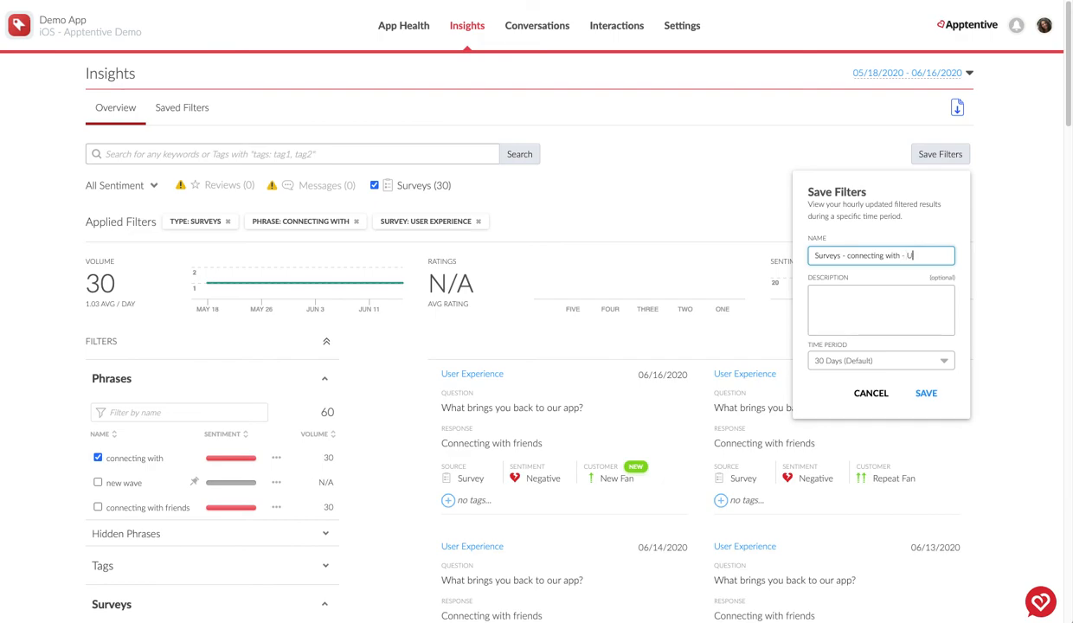
click(860, 310)
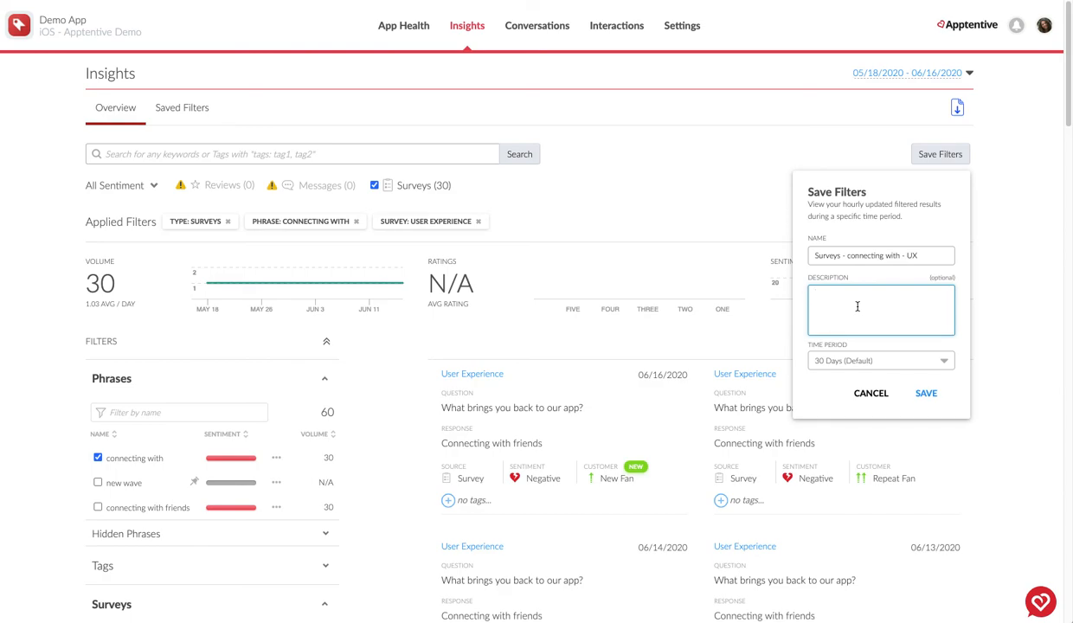
click(845, 364)
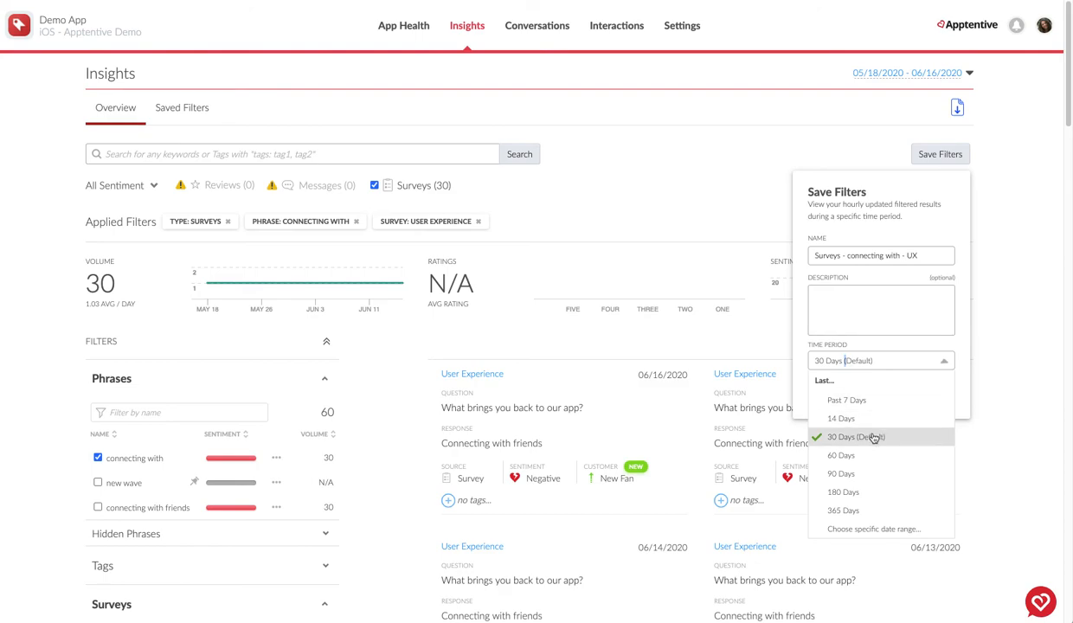
click(854, 476)
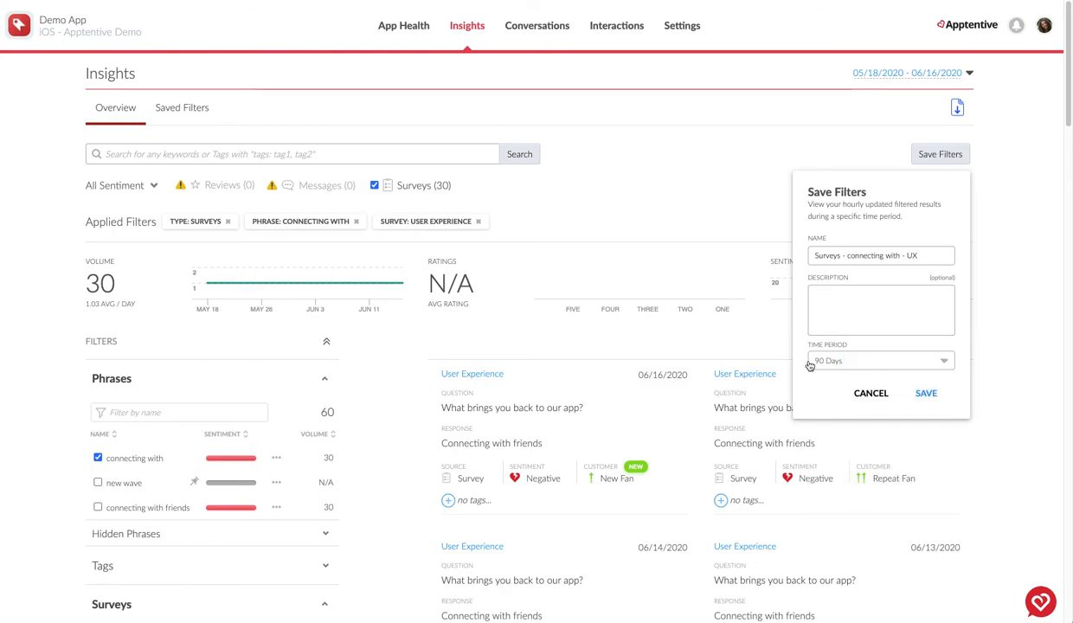
click(926, 394)
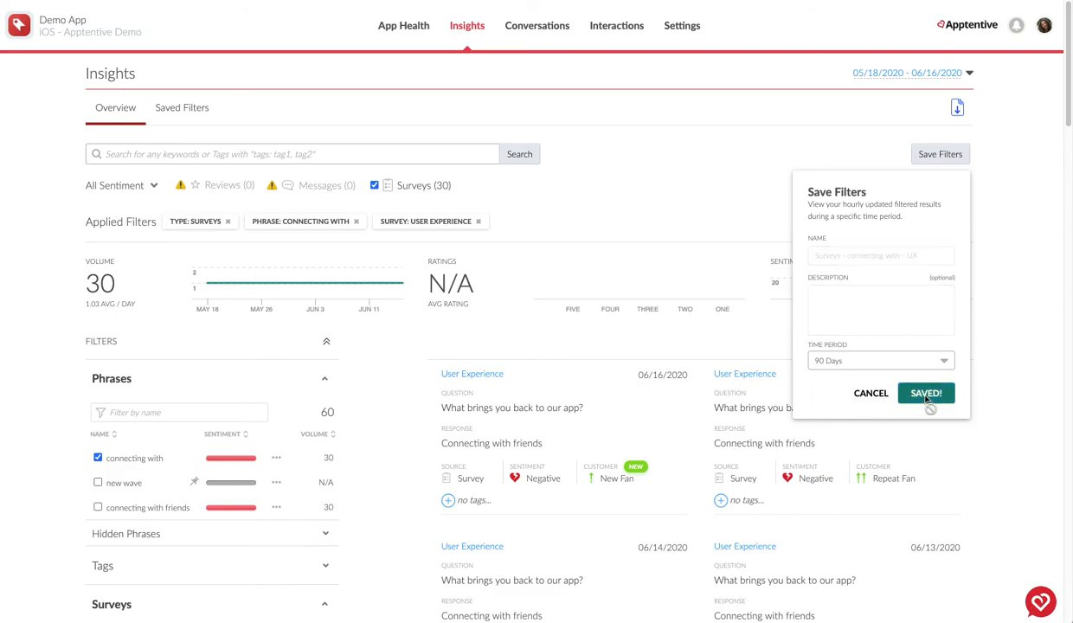
- Open the "Surveys - connecting with - UX" filter from the list of saved filters
click(187, 110)
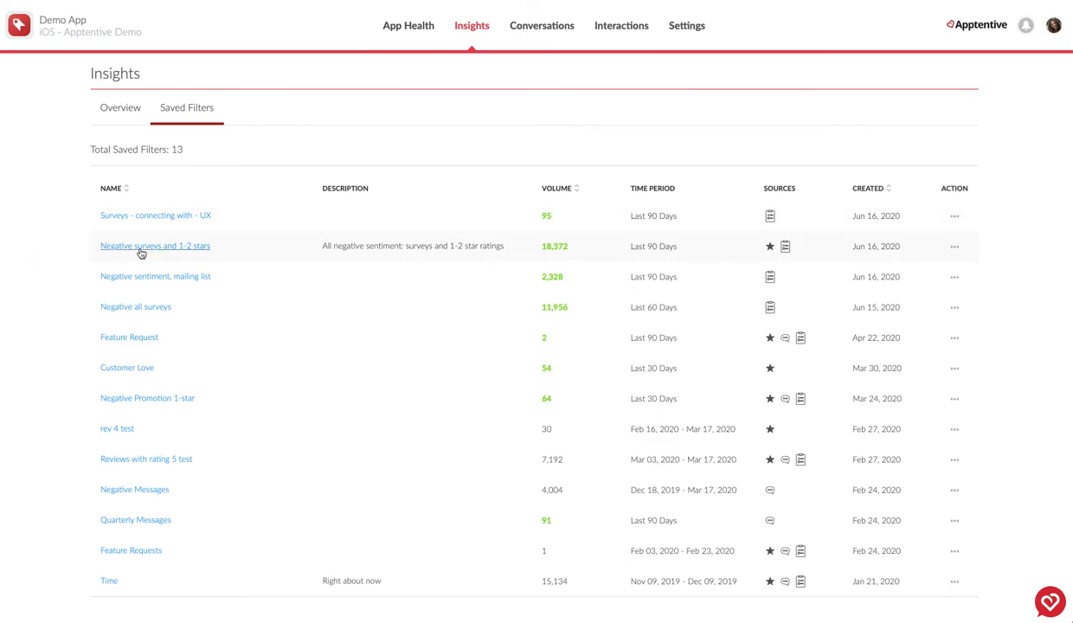
click(141, 217)
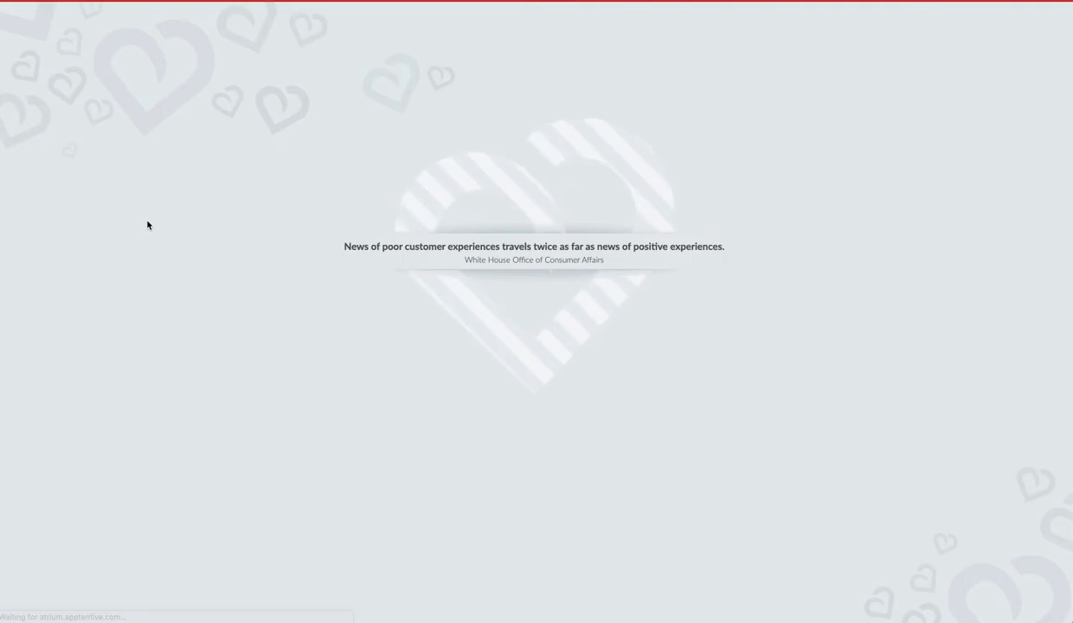